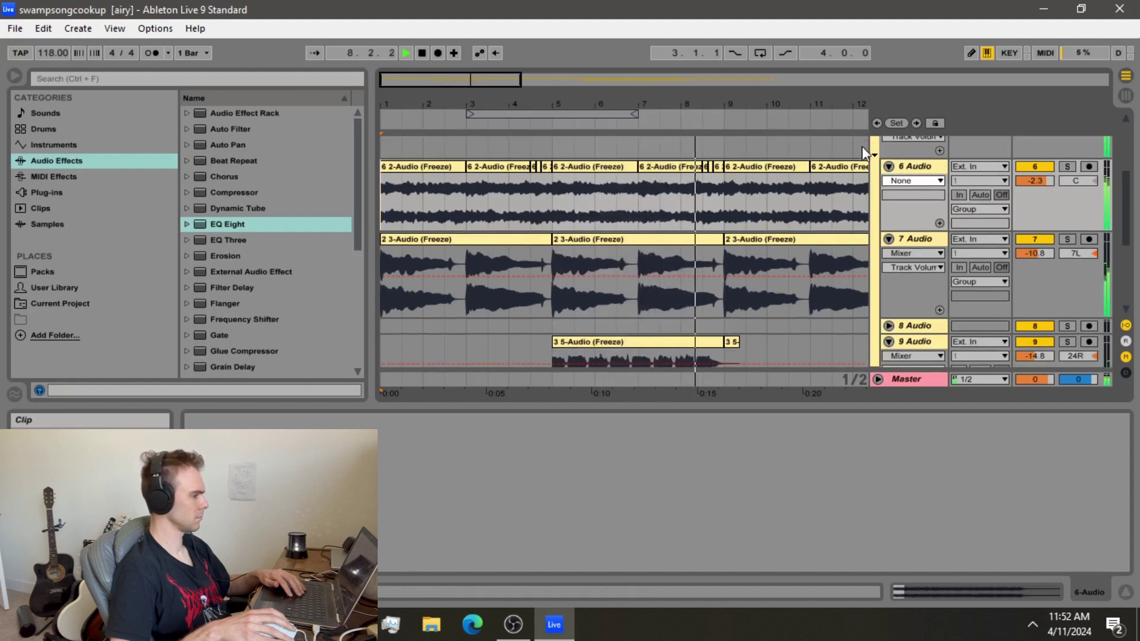
- Insert an empty four-bar MIDI clip on the 10 snares track from bar 9 to bar 13 and open its notes
{"action": "scroll", "coordinate": [753, 283], "scroll_direction": "down", "scroll_amount": 8}
{"action": "key", "text": "minus"}
{"action": "key", "text": "minus"}
{"action": "key", "text": "minus"}
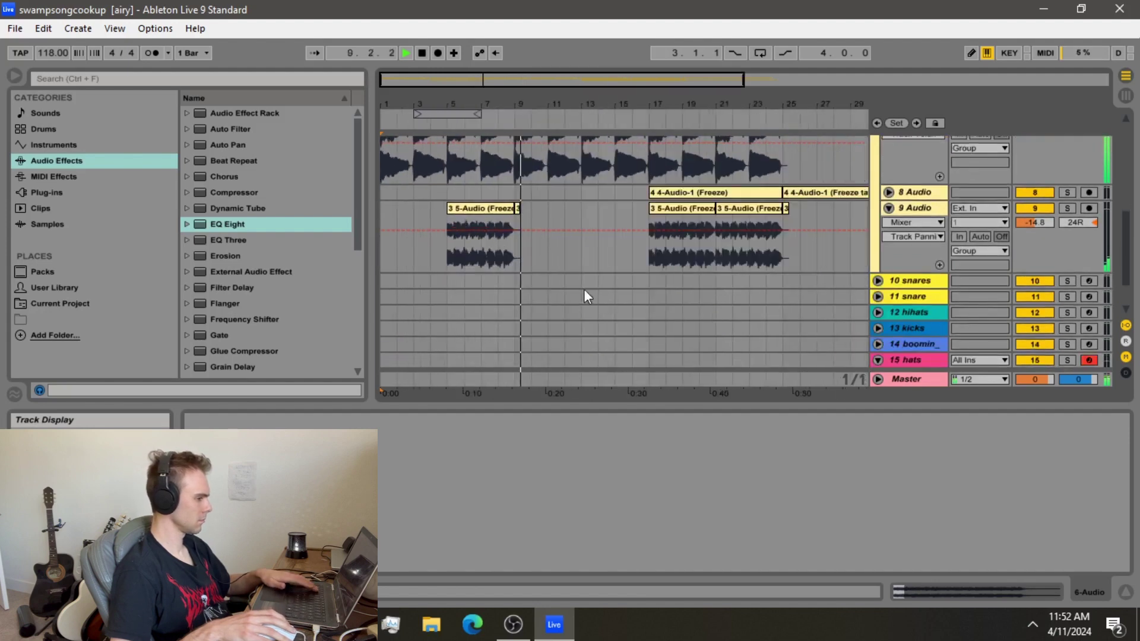
{"action": "left_click_drag", "start_coordinate": [514, 286], "coordinate": [580, 279]}
{"action": "right_click", "coordinate": [557, 276]}
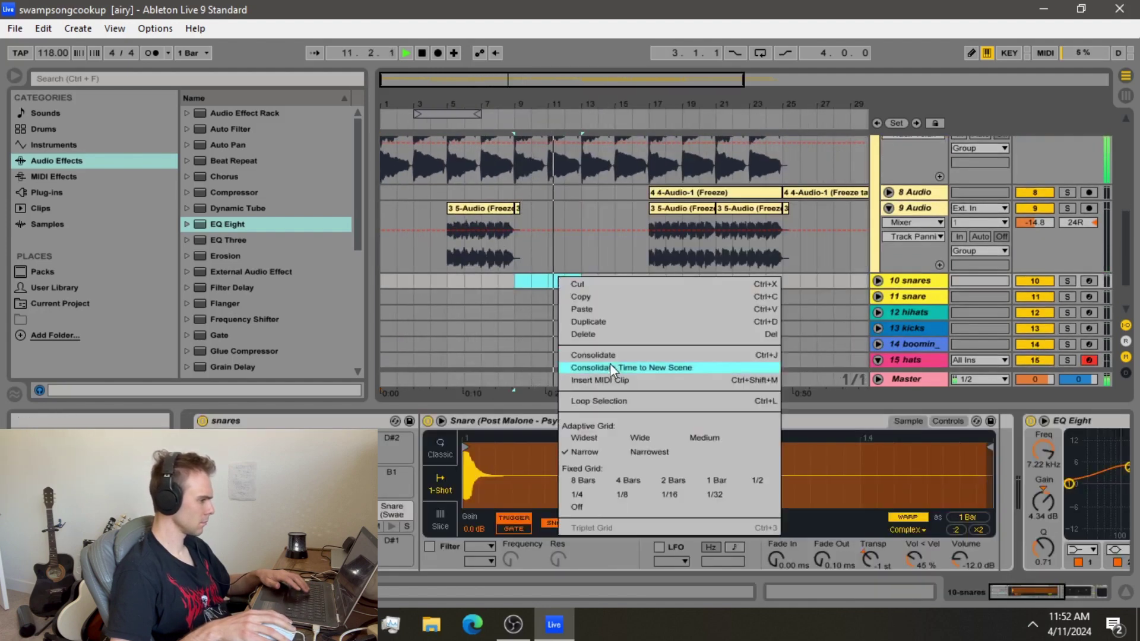
{"action": "left_click", "coordinate": [600, 382]}
{"action": "double_click", "coordinate": [550, 284]}
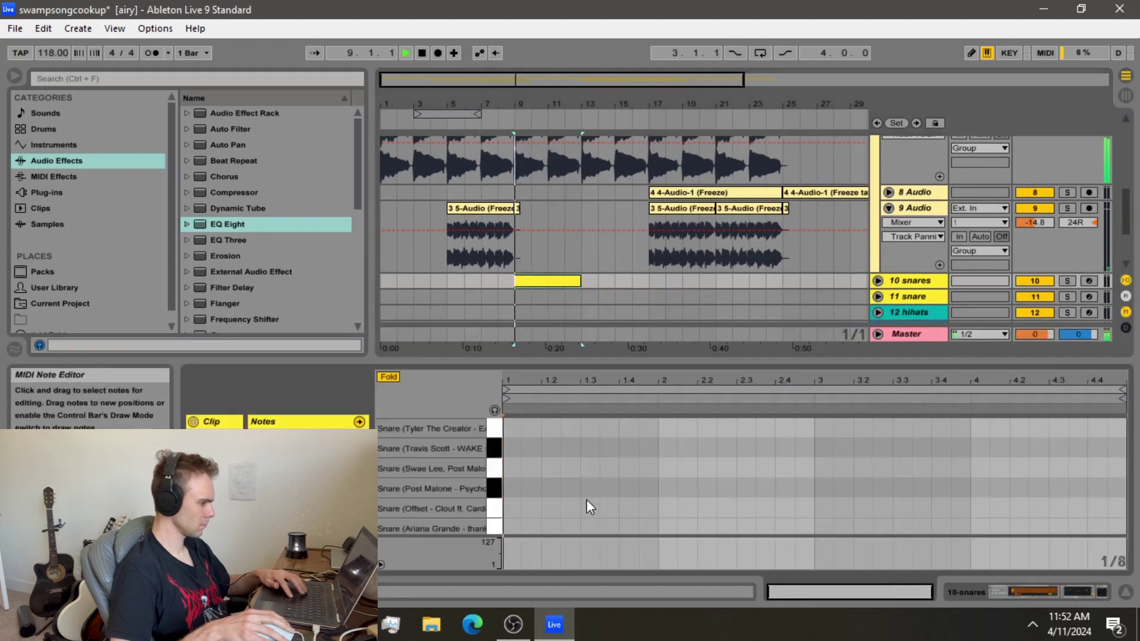
- Add Post Malone snare notes on the third beat of each bar, at 1.3, 2.3, 3.3 and 4.3
{"action": "key", "text": "space"}
{"action": "double_click", "coordinate": [586, 489]}
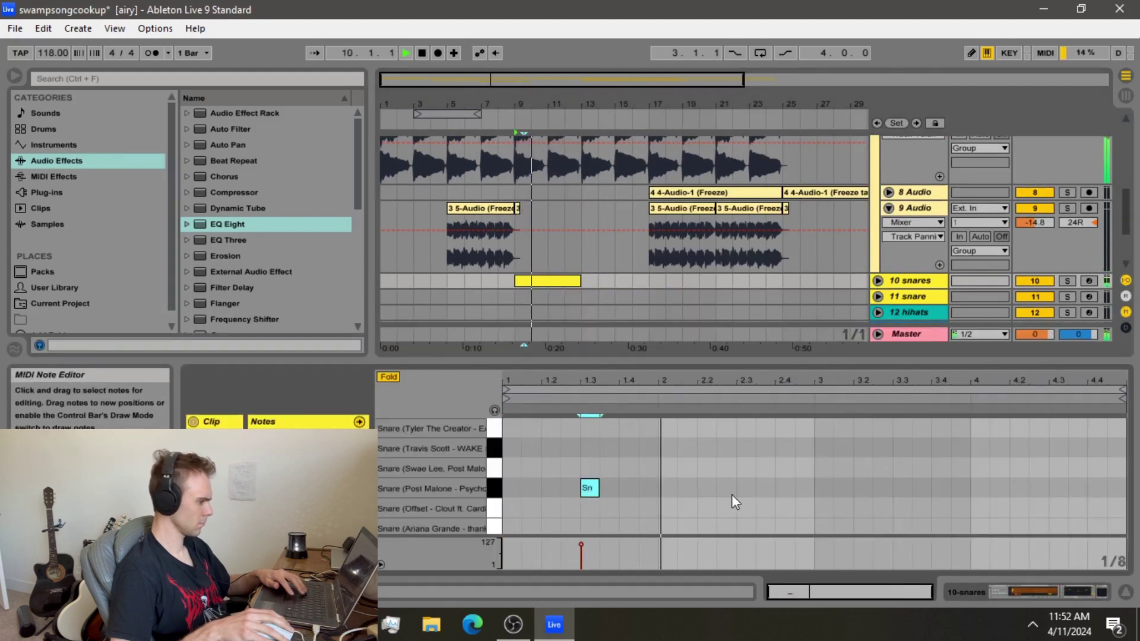
{"action": "double_click", "coordinate": [746, 488]}
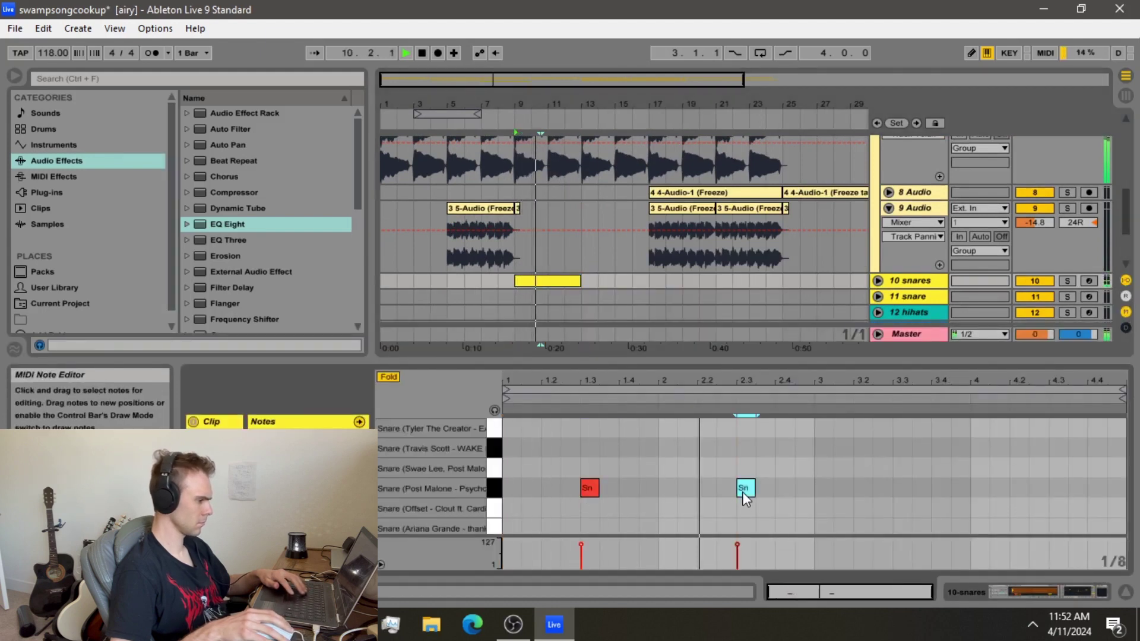
{"action": "double_click", "coordinate": [901, 487]}
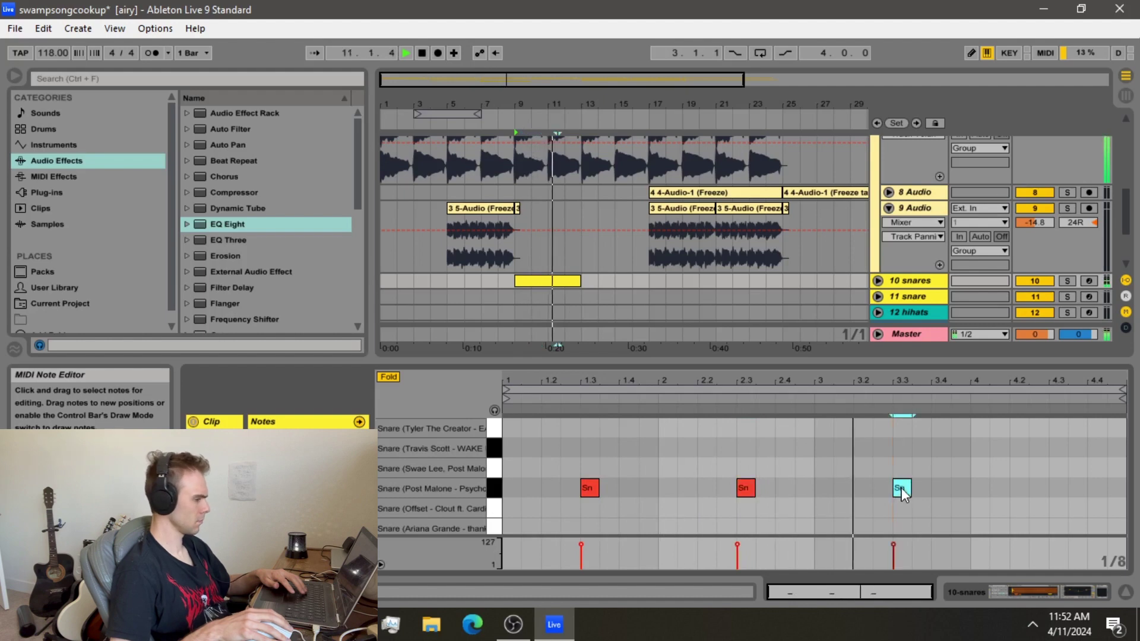
{"action": "double_click", "coordinate": [1060, 489]}
- Extend the snares clip to bar 17 and duplicate it directly behind itself, up to bar 25
{"action": "left_click_drag", "start_coordinate": [580, 280], "coordinate": [645, 280]}
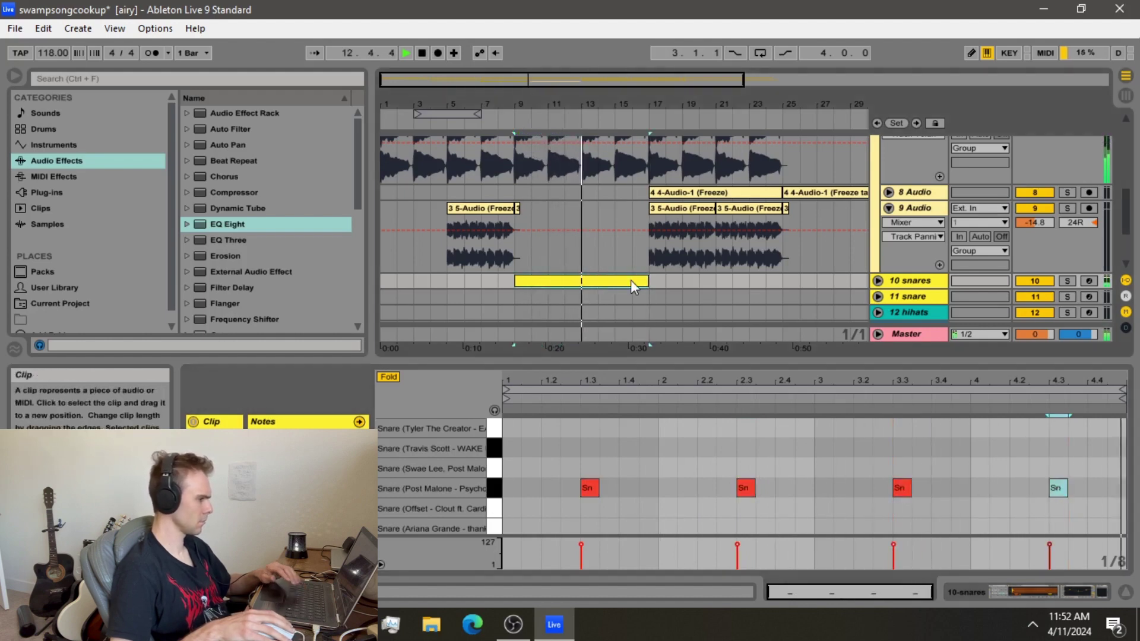
{"action": "left_click", "coordinate": [653, 278]}
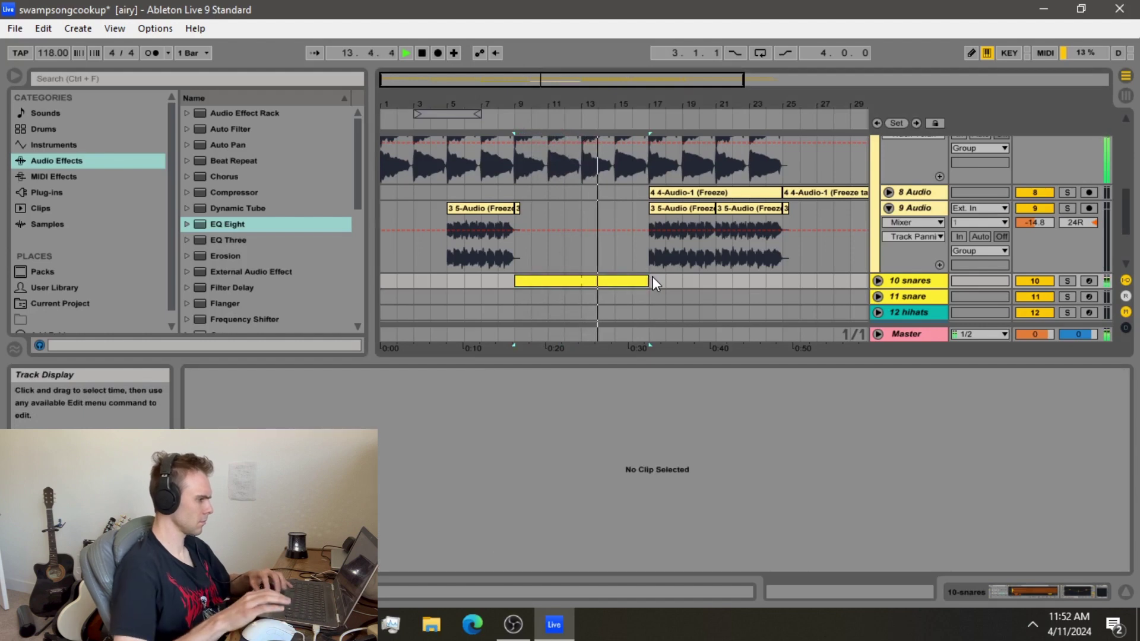
{"action": "left_click", "coordinate": [647, 281]}
{"action": "key", "text": "ctrl+d"}
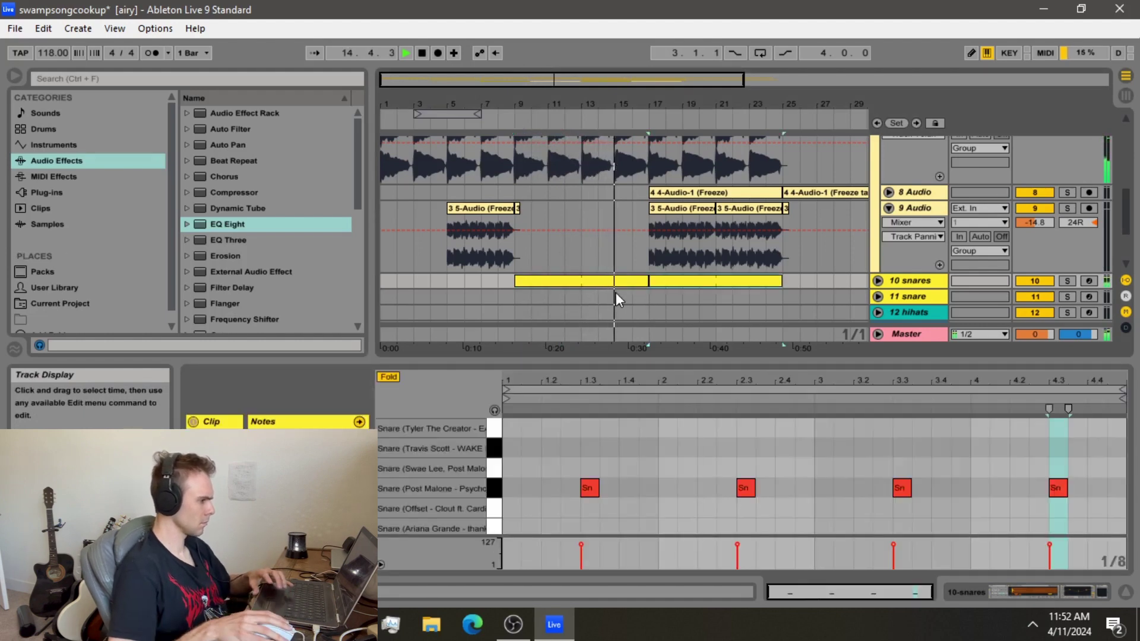
- Insert an empty two-bar MIDI clip on the 11 snare track from bar 15 to bar 17
{"action": "left_click_drag", "start_coordinate": [615, 292], "coordinate": [649, 304]}
{"action": "scroll", "coordinate": [653, 270], "scroll_direction": "down", "scroll_amount": 2}
{"action": "right_click", "coordinate": [653, 265]}
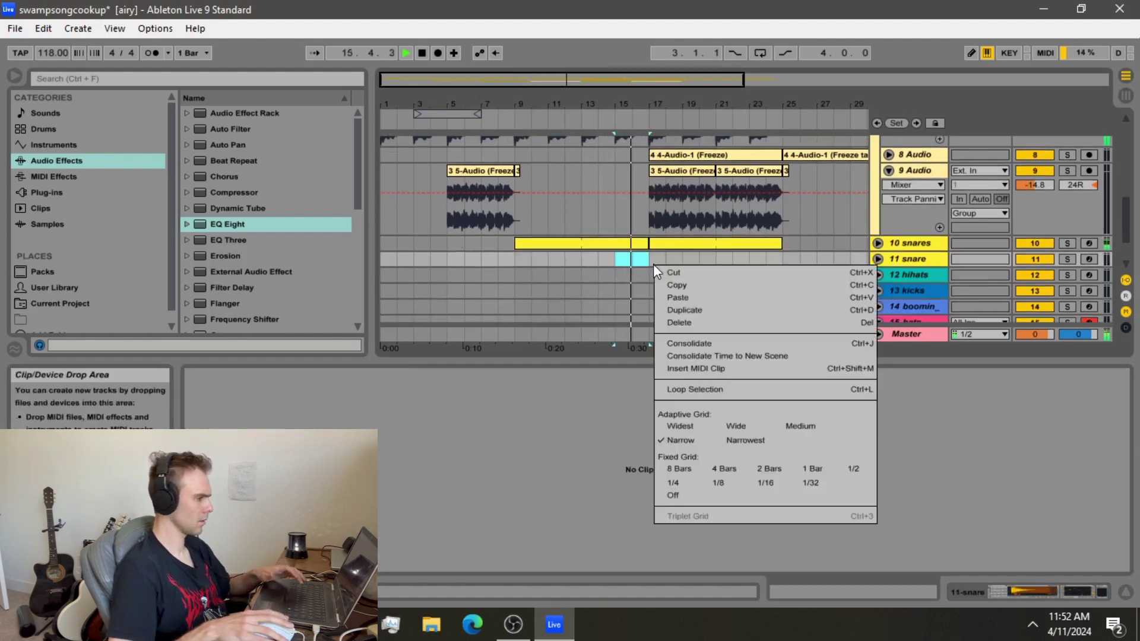
{"action": "left_click", "coordinate": [699, 368]}
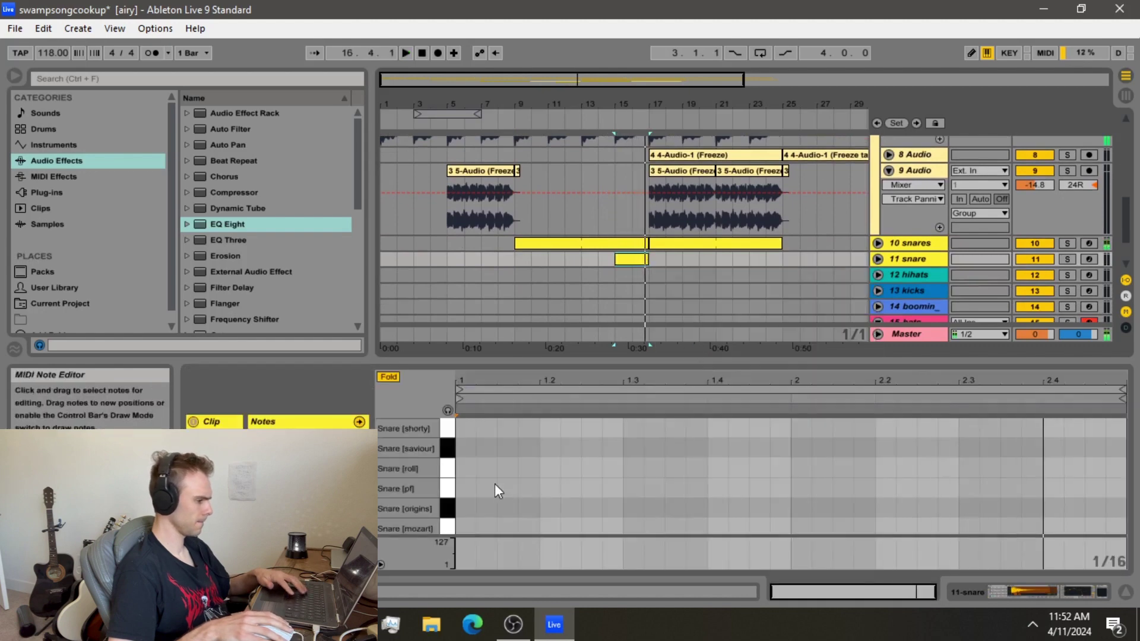
- Add a Snare [pf] note one sixteenth before 1.2 in the new clip and audition it
{"action": "double_click", "coordinate": [526, 495]}
{"action": "key", "text": "space"}
{"action": "left_click", "coordinate": [532, 486]}
{"action": "key", "text": "space"}
{"action": "key", "text": "space"}
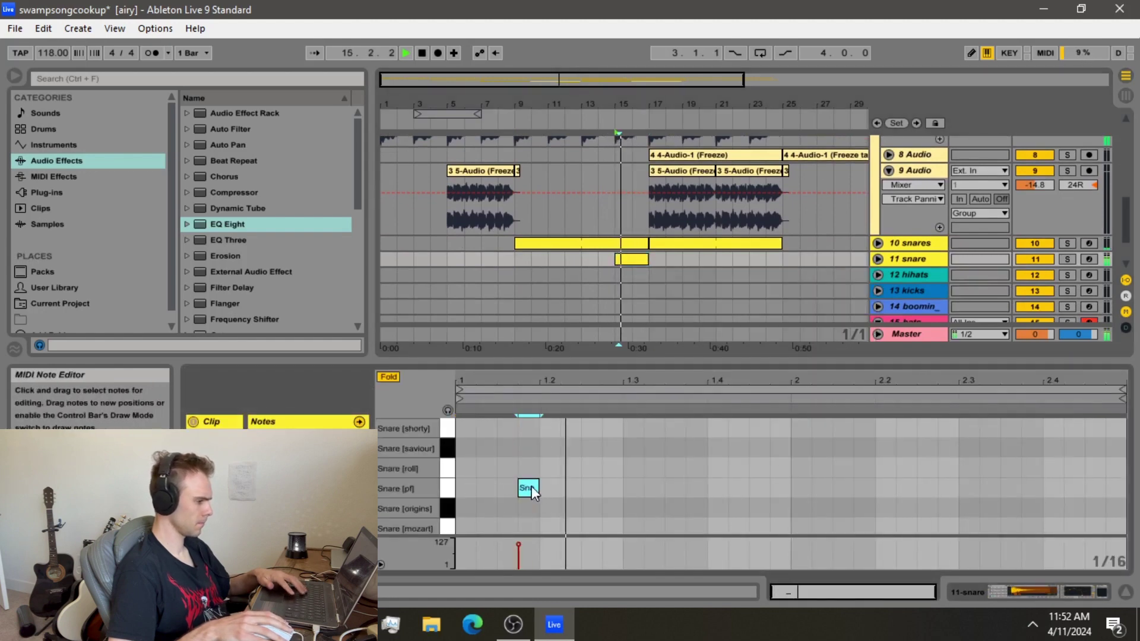
{"action": "key", "text": "space"}
{"action": "key", "text": "space"}
- Audition other snare sounds by moving the note down the rows, and place it on Snare [zip]
{"action": "left_click_drag", "start_coordinate": [531, 486], "coordinate": [534, 525]}
{"action": "key", "text": "space"}
{"action": "key", "text": "space"}
{"action": "key", "text": "space"}
{"action": "scroll", "coordinate": [533, 512], "scroll_direction": "down", "scroll_amount": 2}
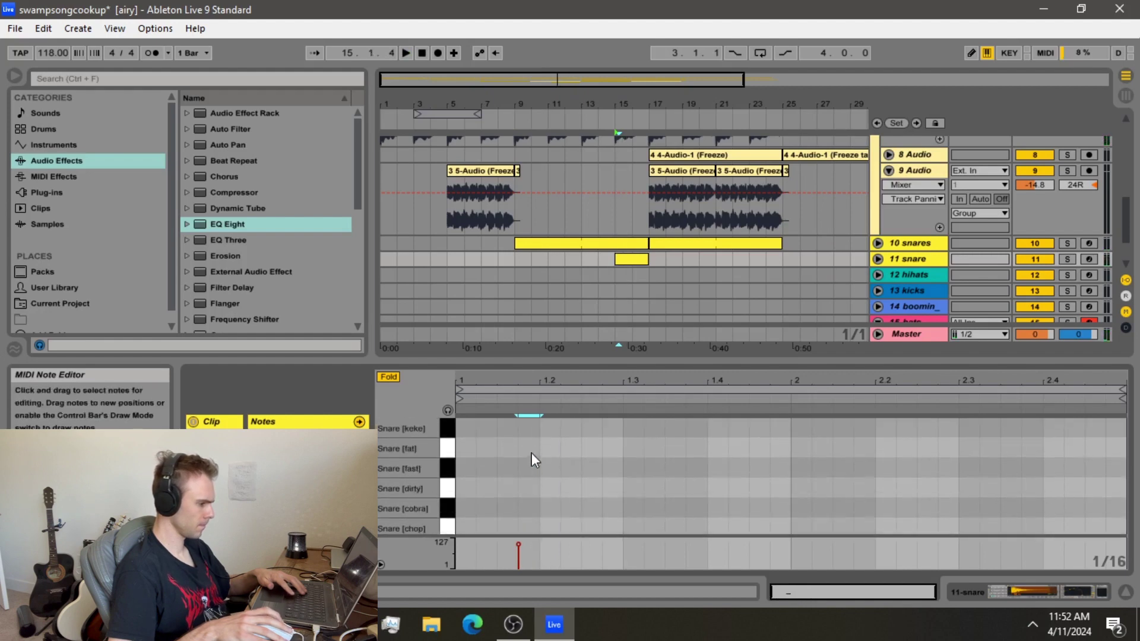
{"action": "scroll", "coordinate": [530, 433], "scroll_direction": "up", "scroll_amount": 1}
{"action": "left_click_drag", "start_coordinate": [530, 433], "coordinate": [533, 526]}
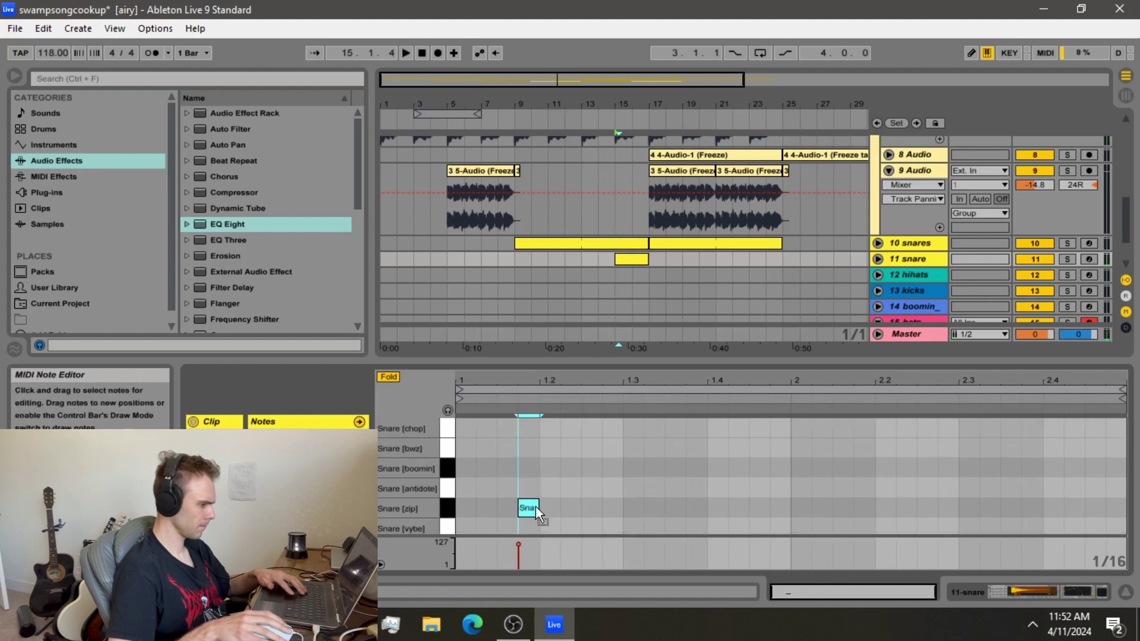
{"action": "key", "text": "space"}
- Add a second Snare [zip] note midway between 1.2 and 1.3 and a Snare [origins] note at 2.3, and play the pattern
{"action": "double_click", "coordinate": [583, 507]}
{"action": "mouse_move", "coordinate": [593, 510]}
{"action": "left_mouse_down"}
{"action": "mouse_move", "coordinate": [607, 511]}
{"action": "mouse_move", "coordinate": [596, 511]}
{"action": "left_mouse_up"}
{"action": "scroll", "coordinate": [939, 453], "scroll_direction": "up", "scroll_amount": 3}
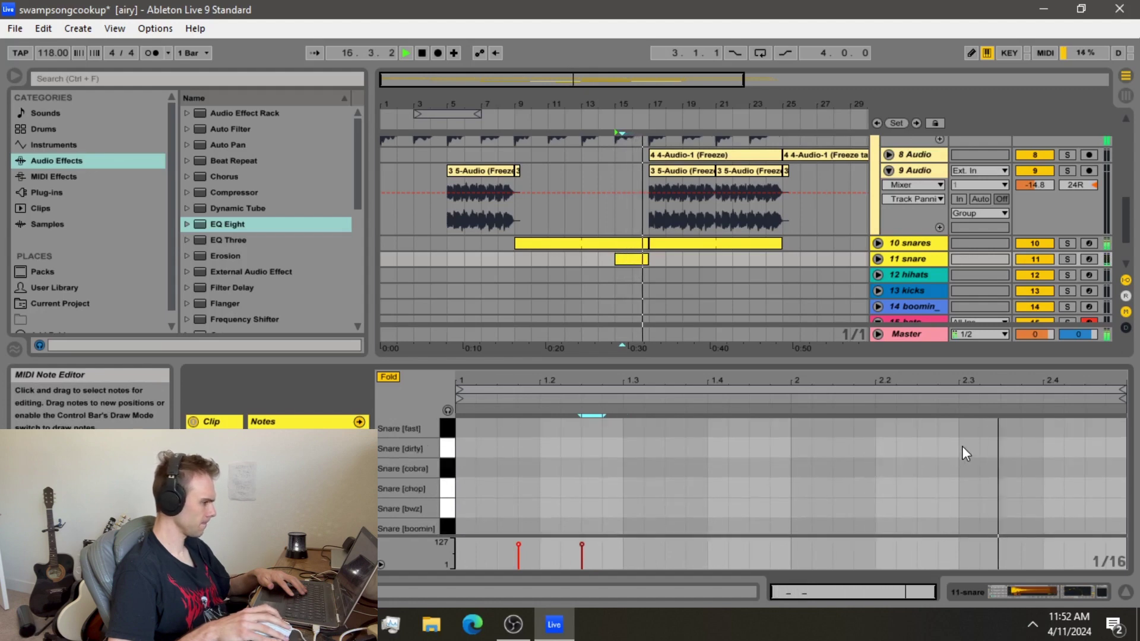
{"action": "scroll", "coordinate": [963, 446], "scroll_direction": "up", "scroll_amount": 8}
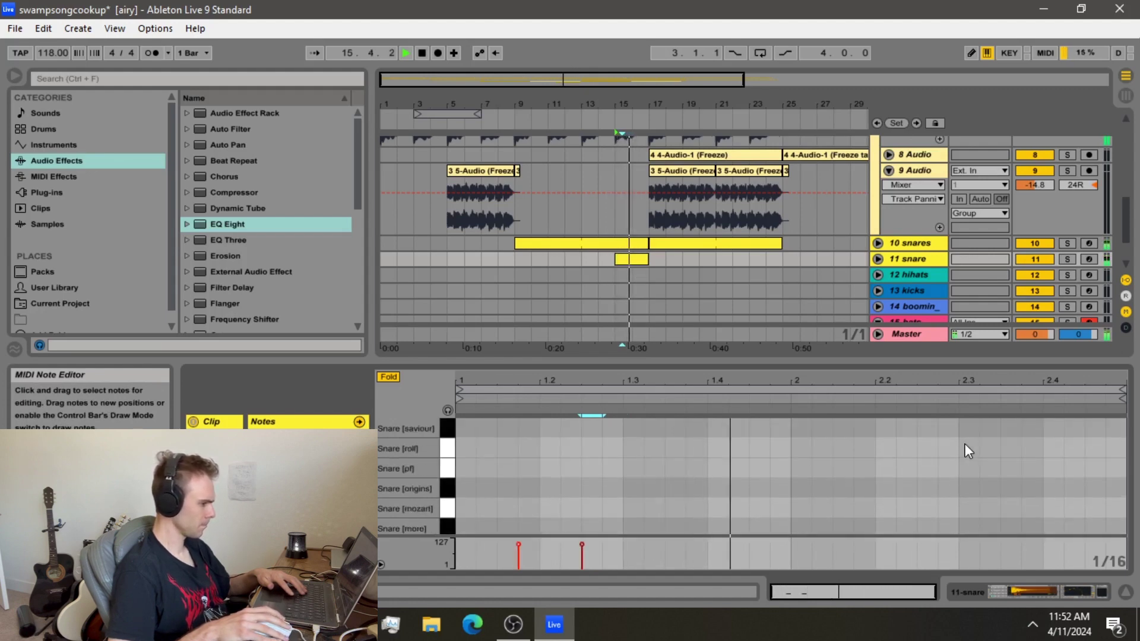
{"action": "double_click", "coordinate": [969, 488]}
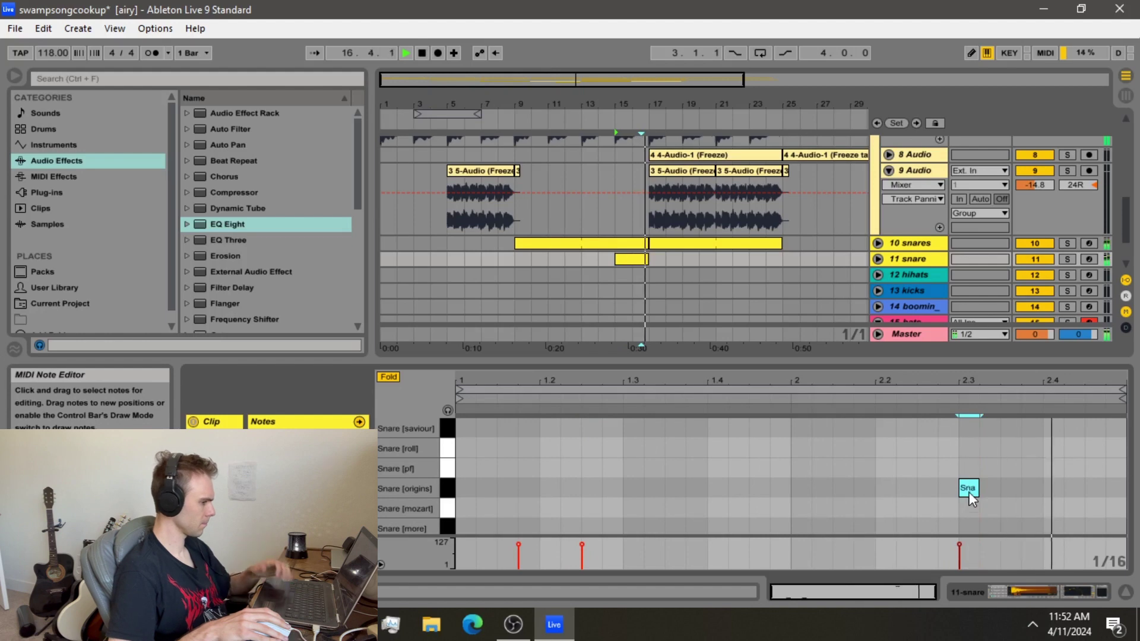
{"action": "key", "text": "space"}
{"action": "key", "text": "space"}
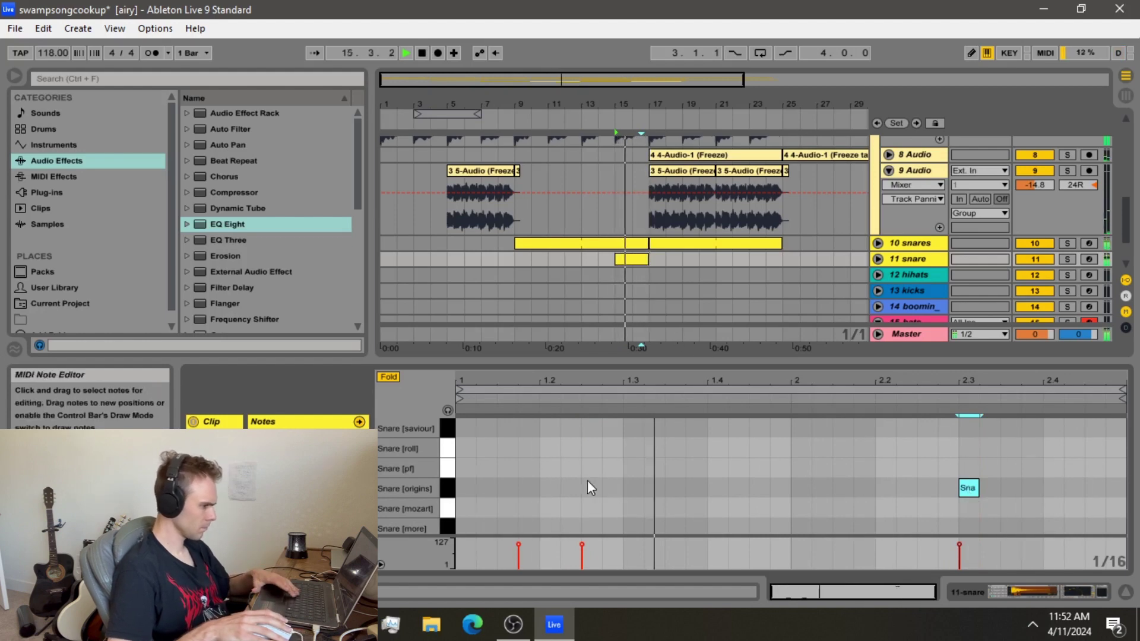
{"action": "scroll", "coordinate": [544, 479], "scroll_direction": "down", "scroll_amount": 8}
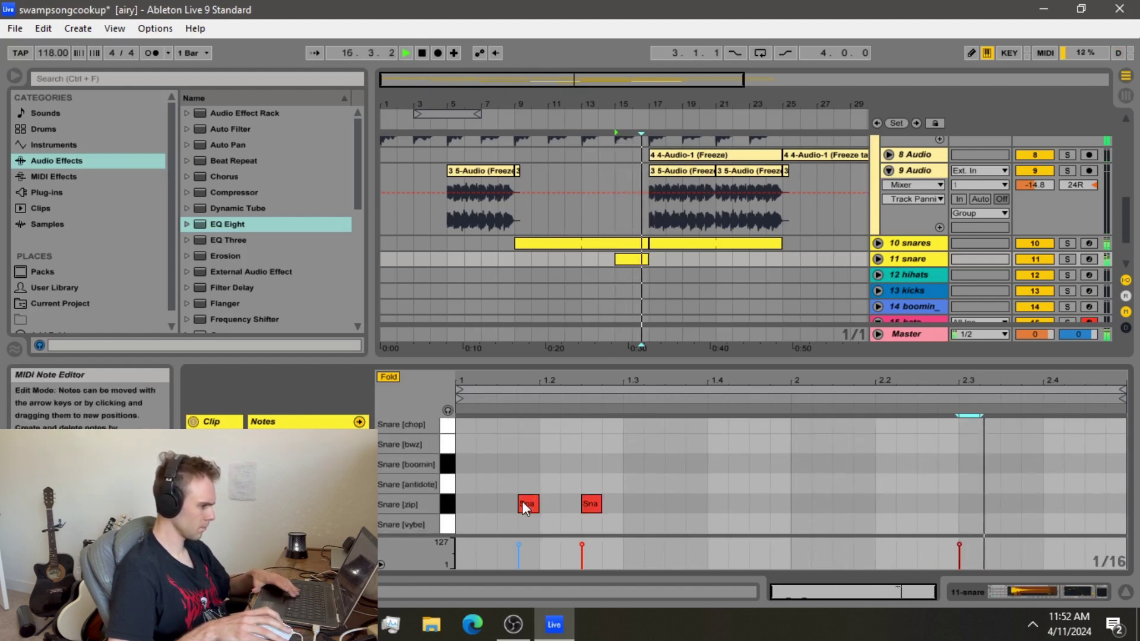
- Copy the two-bar clip on the 11 snare track to bars 23 to 25 of the same track
{"action": "left_click", "coordinate": [630, 260]}
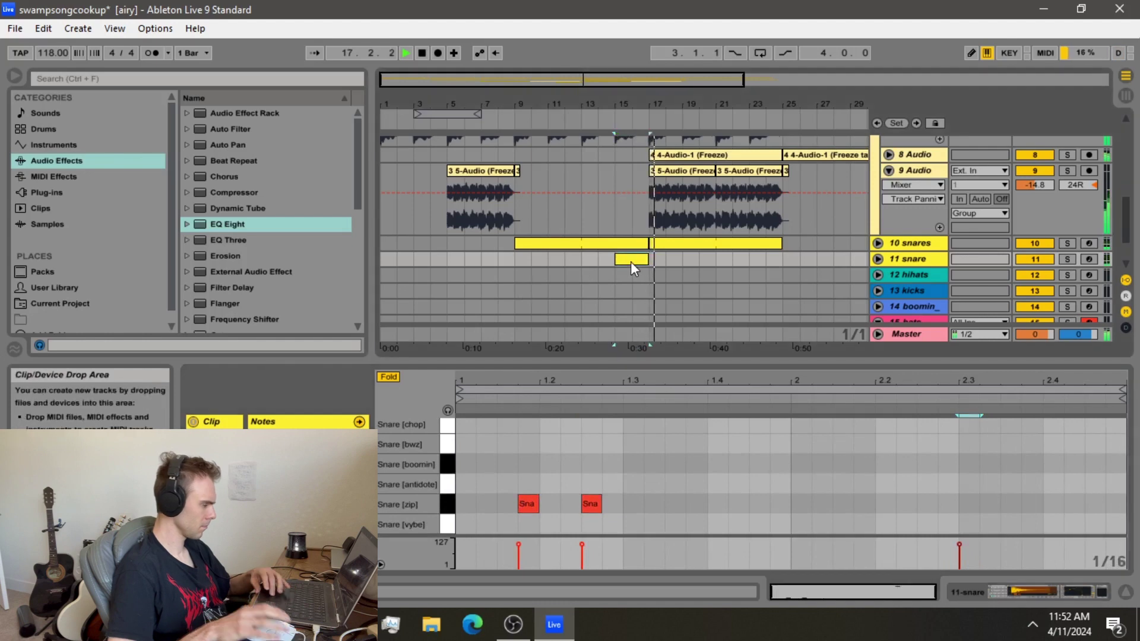
{"action": "left_click", "coordinate": [739, 259]}
{"action": "key", "text": "ctrl+v"}
{"action": "key", "text": "ctrl+z"}
{"action": "left_click", "coordinate": [747, 260]}
{"action": "key", "text": "ctrl+v"}
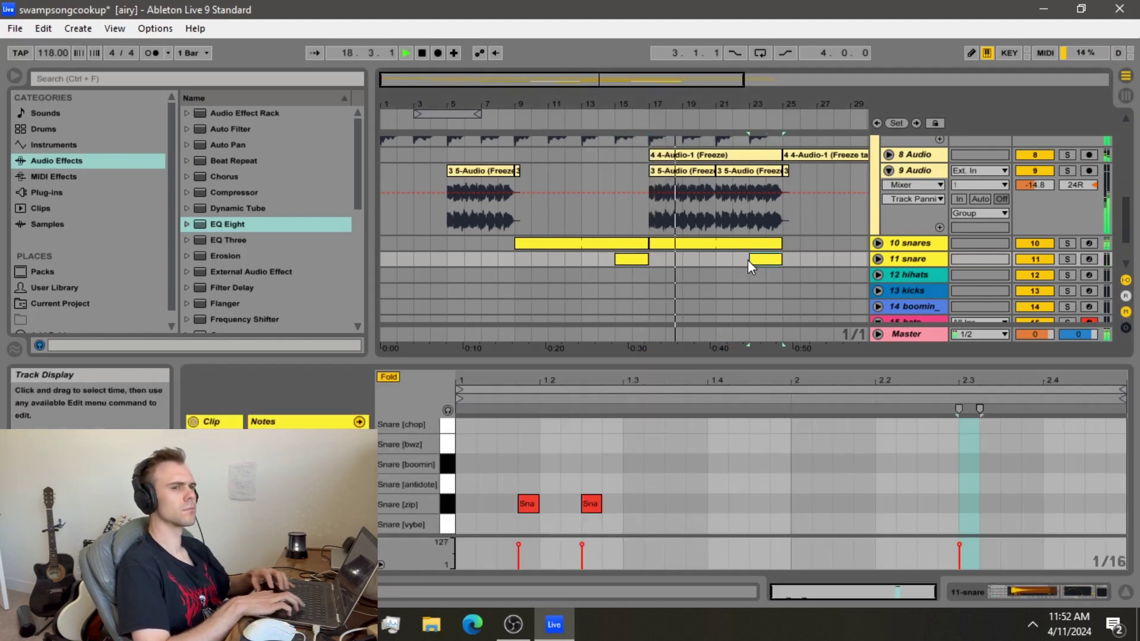
- Unfold the 8 Audio track and examine the notes of the copied snare clip during playback
{"action": "left_click", "coordinate": [889, 154]}
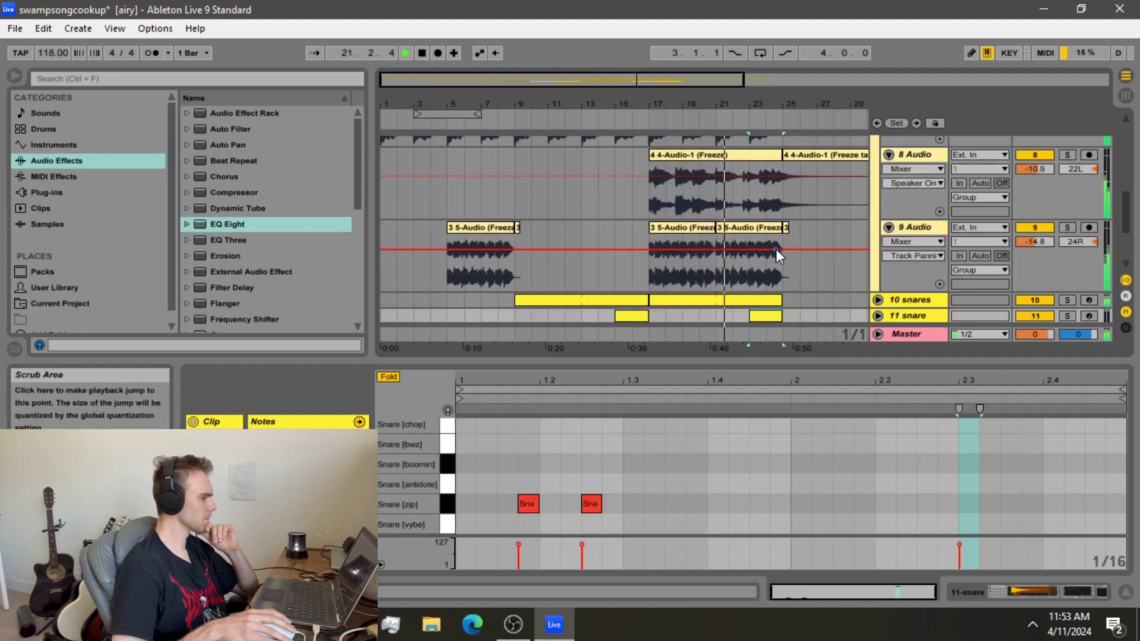
{"action": "scroll", "coordinate": [776, 250], "scroll_direction": "down", "scroll_amount": 1}
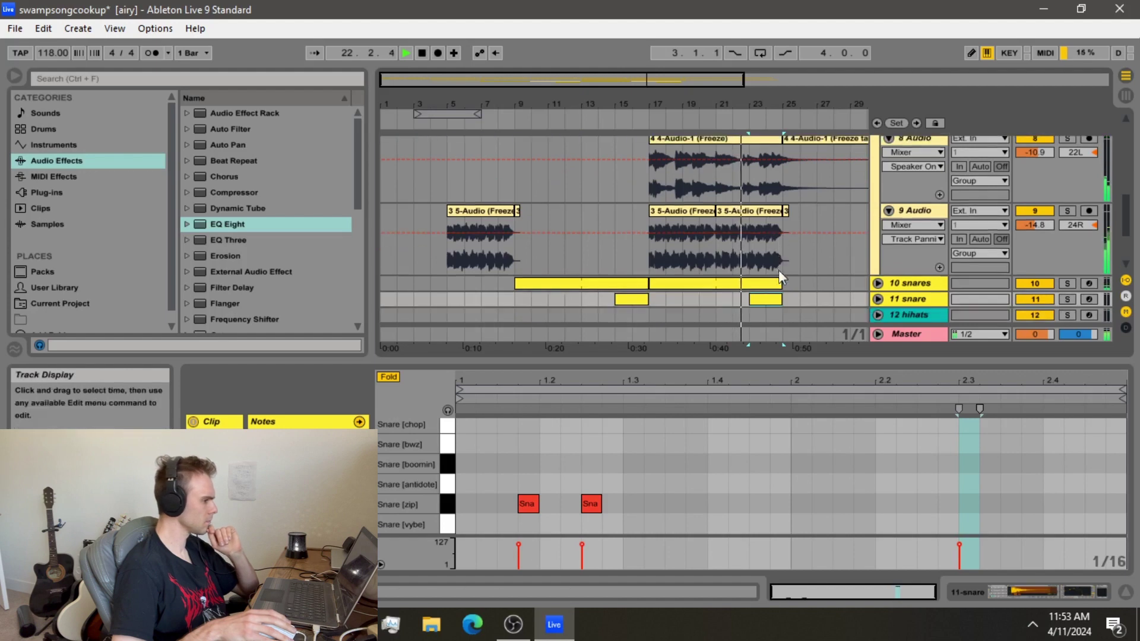
{"action": "double_click", "coordinate": [769, 301]}
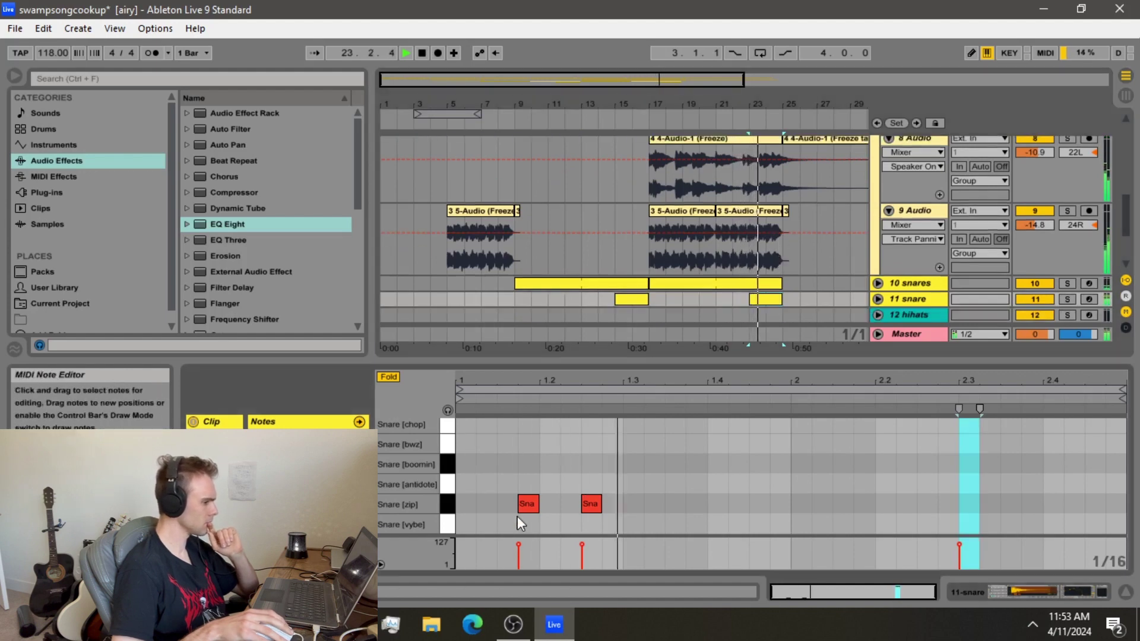
{"action": "scroll", "coordinate": [658, 489], "scroll_direction": "up", "scroll_amount": 2}
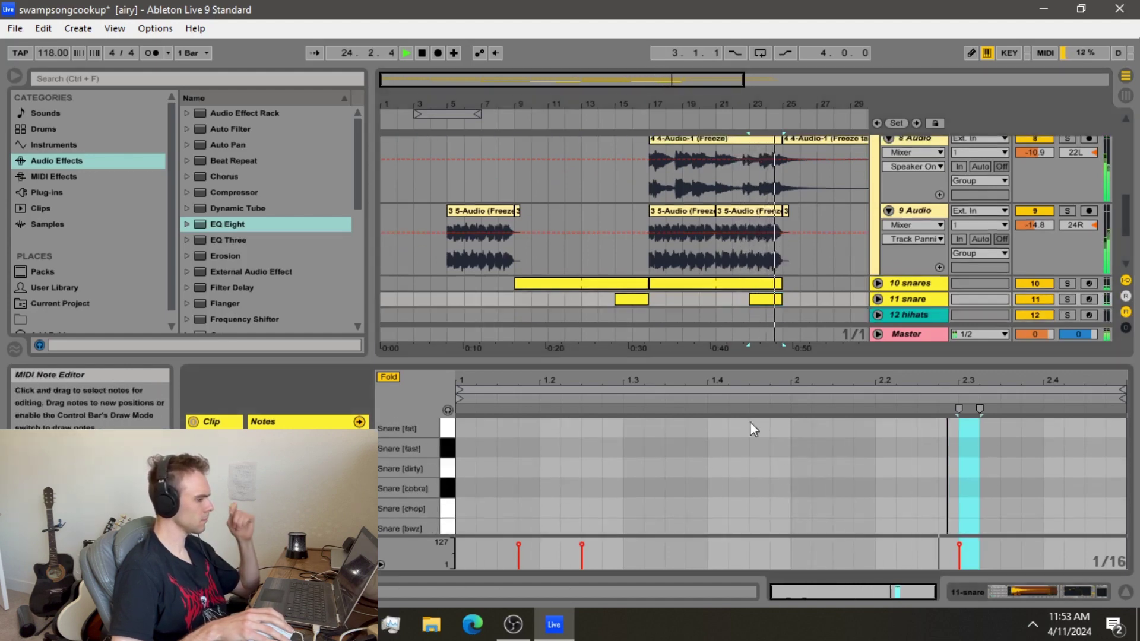
{"action": "left_click_drag", "start_coordinate": [517, 317], "coordinate": [580, 255]}
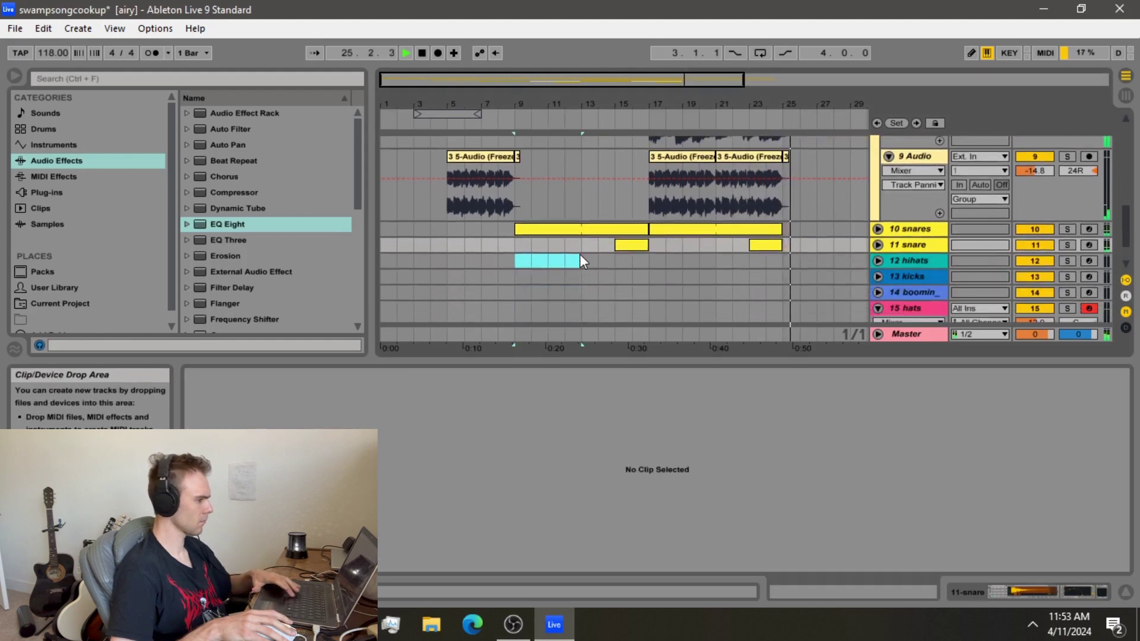
{"action": "key", "text": "space"}
{"action": "right_click", "coordinate": [580, 256]}
{"action": "left_click", "coordinate": [620, 357]}
{"action": "key", "text": "space"}
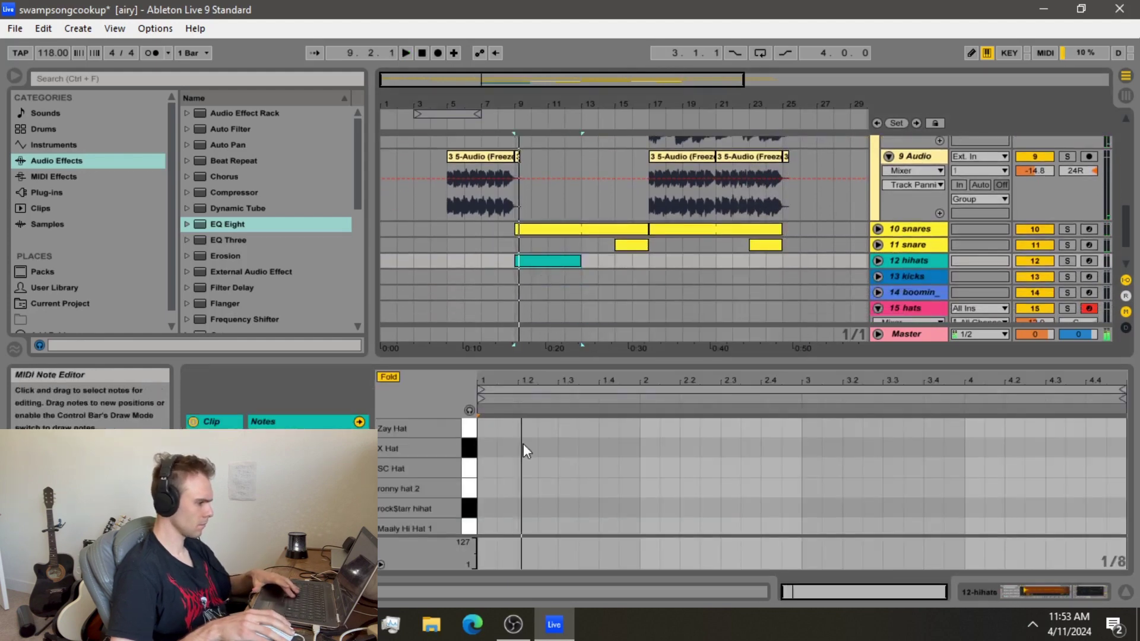
{"action": "double_click", "coordinate": [479, 454]}
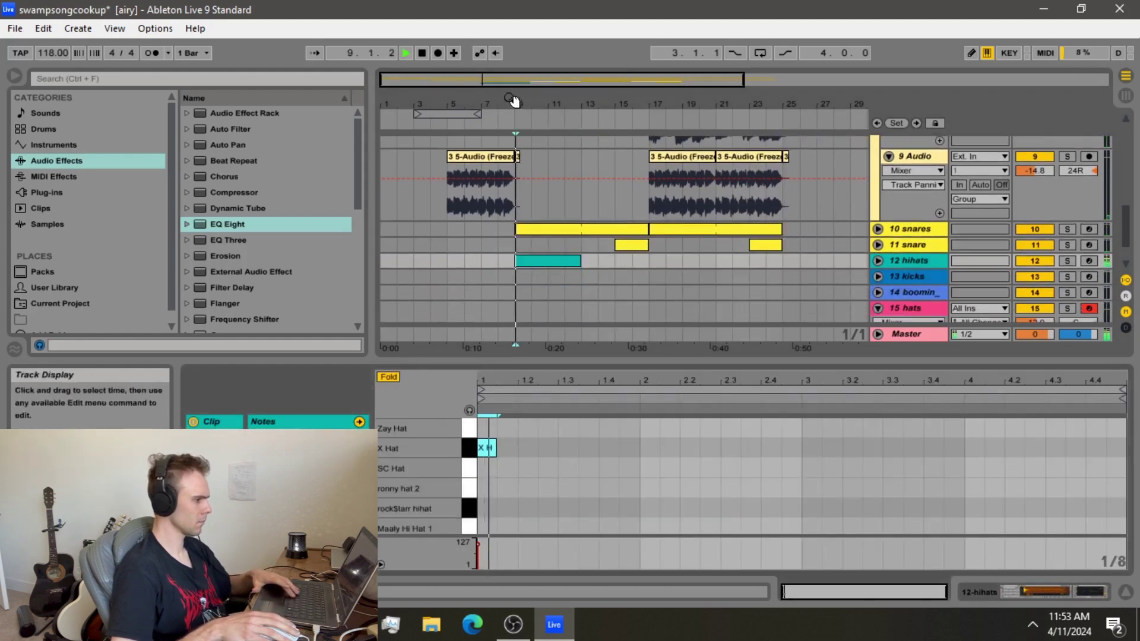
{"action": "left_click_drag", "start_coordinate": [511, 102], "coordinate": [497, 301]}
{"action": "key", "text": "space"}
{"action": "double_click", "coordinate": [522, 450]}
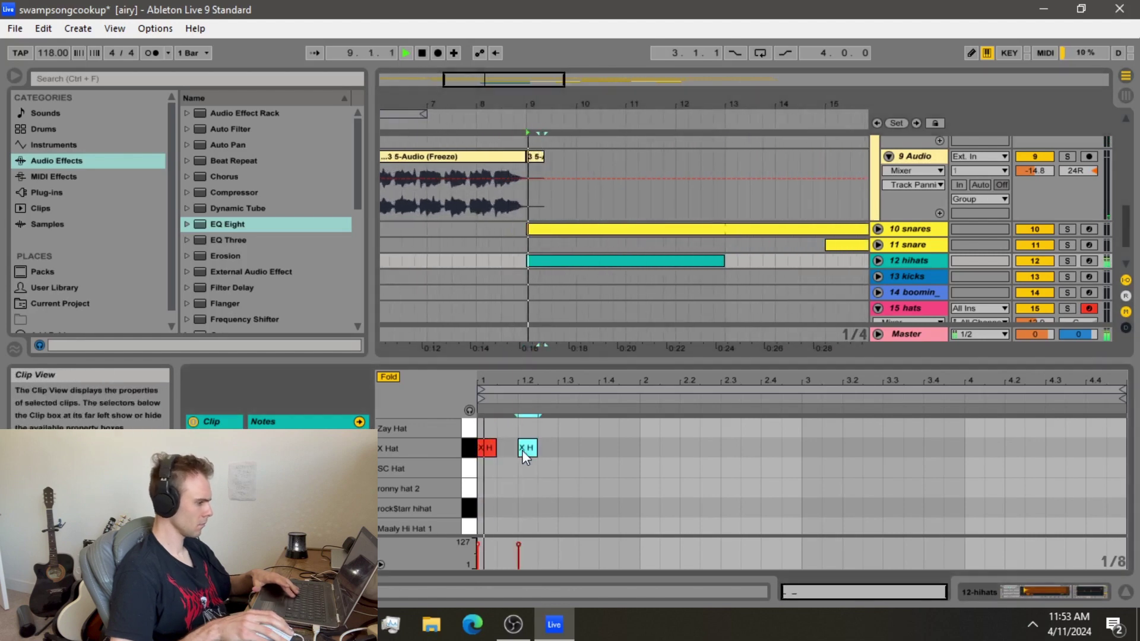
{"action": "left_click", "coordinate": [540, 251]}
{"action": "left_click", "coordinate": [549, 260]}
{"action": "key", "text": "Delete"}
- Insert an empty two-bar MIDI clip on the 12 hihats track from bar 9 to bar 11
{"action": "key", "text": "minus"}
{"action": "left_click_drag", "start_coordinate": [546, 261], "coordinate": [621, 256]}
{"action": "right_click", "coordinate": [621, 255]}
{"action": "left_click", "coordinate": [653, 388]}
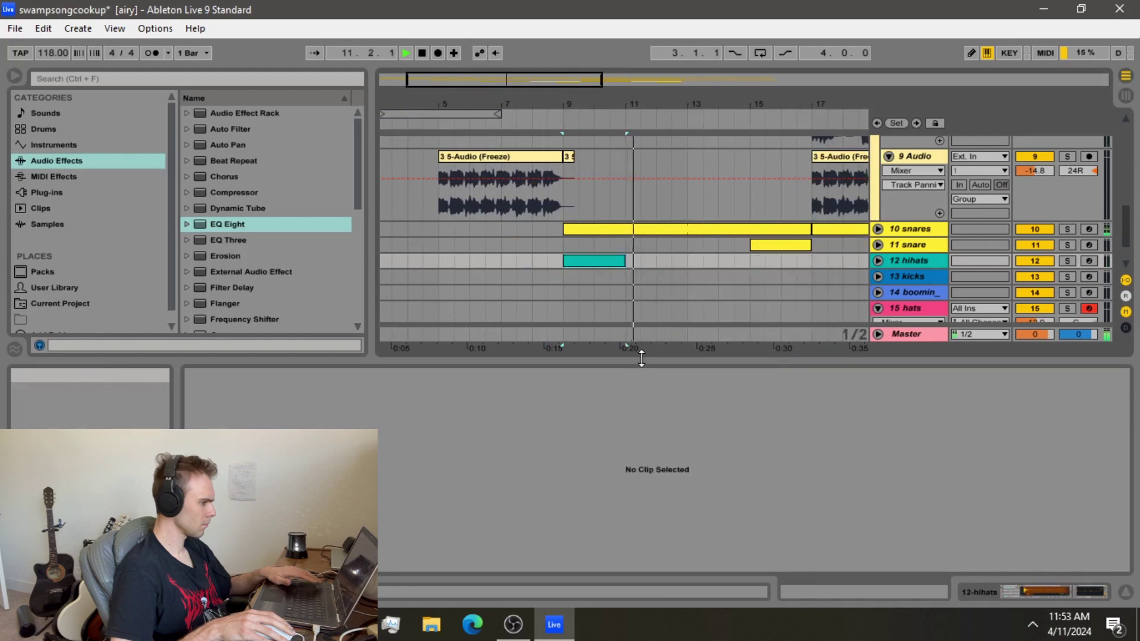
- Add four X Hat notes at eighth-note spacing across the first two beats of the hi-hat clip
{"action": "double_click", "coordinate": [493, 454]}
{"action": "key", "text": "space"}
{"action": "double_click", "coordinate": [528, 452]}
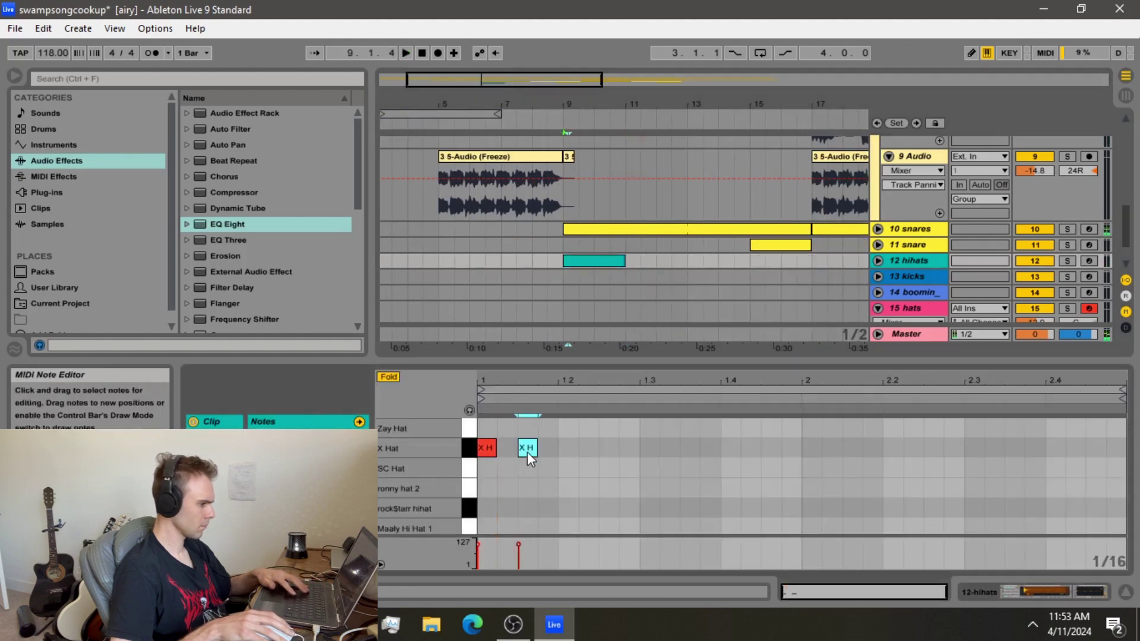
{"action": "double_click", "coordinate": [565, 449]}
{"action": "double_click", "coordinate": [607, 449]}
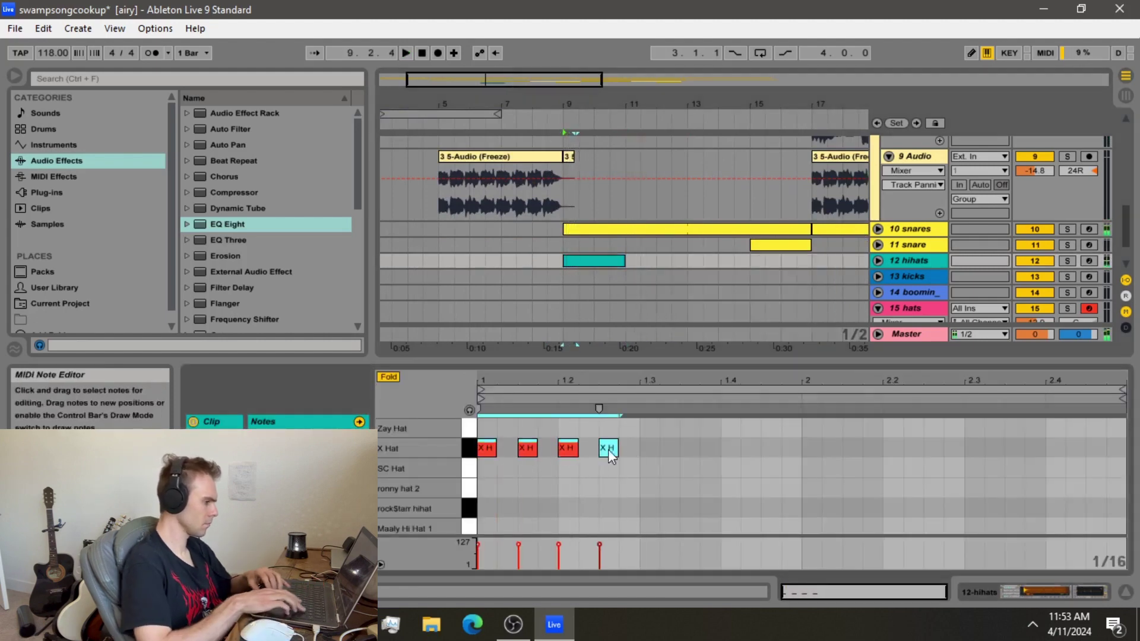
- Duplicate the X Hat notes until the eighth-note pattern fills both bars of the clip, and play it back
{"action": "key", "text": "ctrl+a"}
{"action": "key", "text": "ctrl+d"}
{"action": "key", "text": "ctrl+a"}
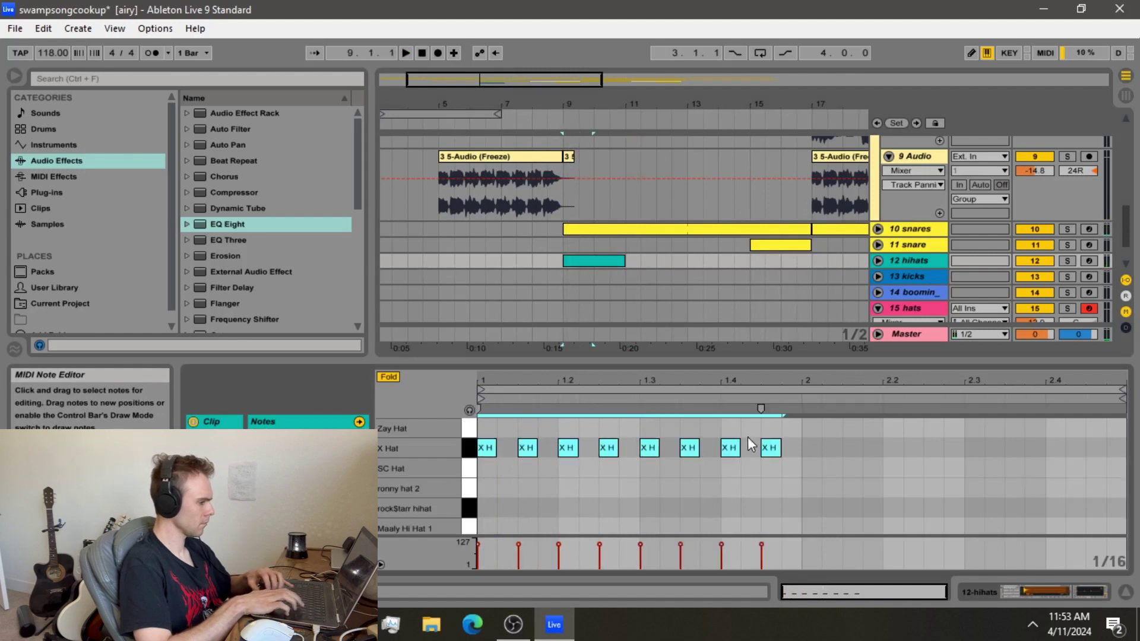
{"action": "key", "text": "space"}
{"action": "key", "text": "ctrl+d"}
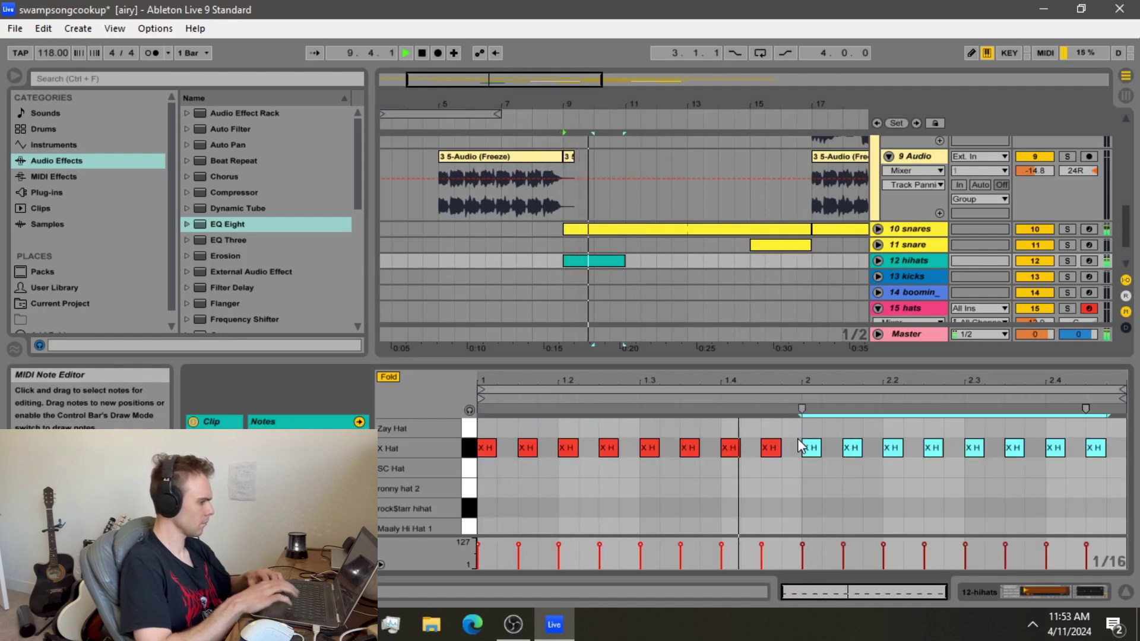
{"action": "key", "text": "space"}
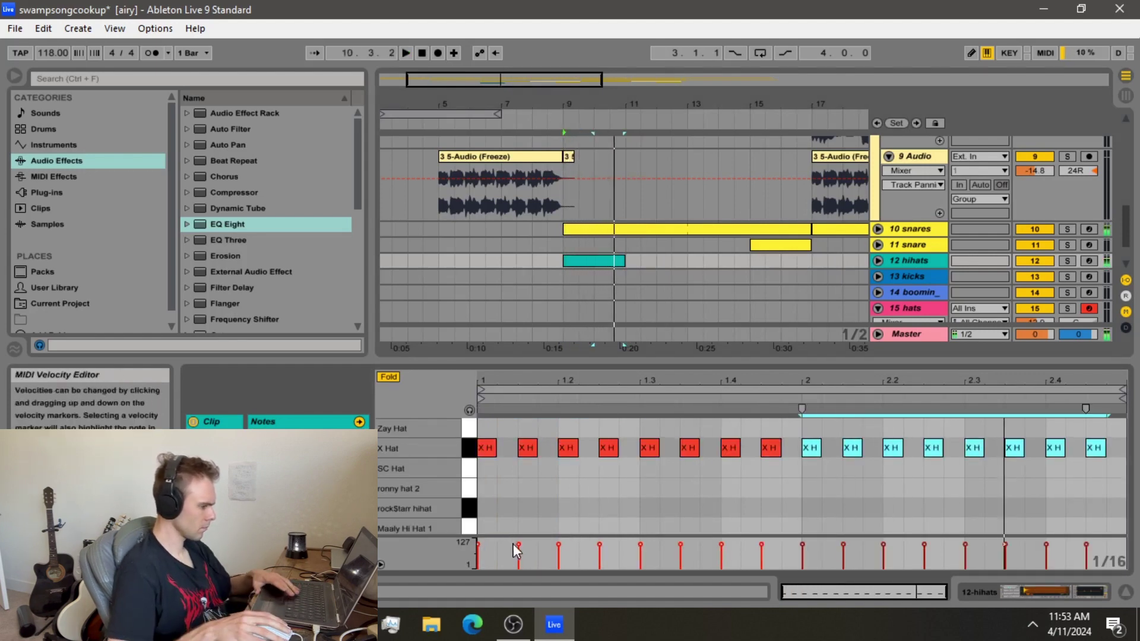
- Lower the velocities of the second, fourth and fifth X Hat notes in the hi-hat clip and play it back
{"action": "left_click_drag", "start_coordinate": [518, 544], "coordinate": [519, 548]}
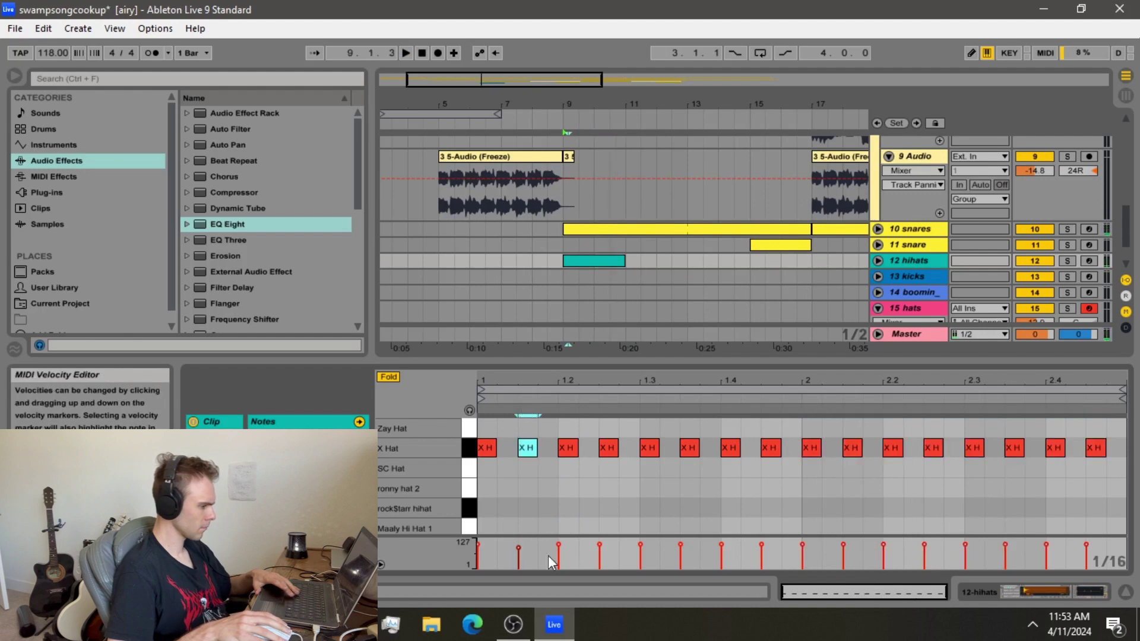
{"action": "left_click_drag", "start_coordinate": [598, 544], "coordinate": [636, 553]}
{"action": "key", "text": "space"}
{"action": "key", "text": "space"}
{"action": "key", "text": "space"}
{"action": "key", "text": "space"}
{"action": "key", "text": "space"}
{"action": "key", "text": "space"}
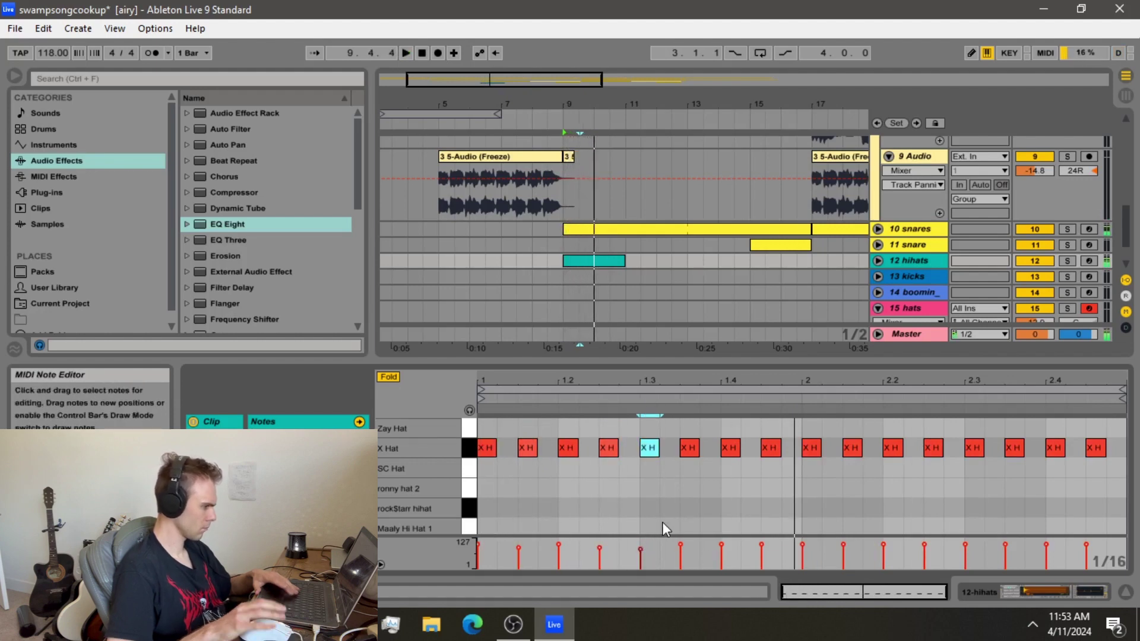
{"action": "key", "text": "space"}
{"action": "key", "text": "space"}
- Copy all the X Hat notes and paste them from beat 1.4 to repeat the varied velocities
{"action": "key", "text": "ctrl+a"}
{"action": "key", "text": "ctrl+c"}
{"action": "left_click", "coordinate": [722, 436]}
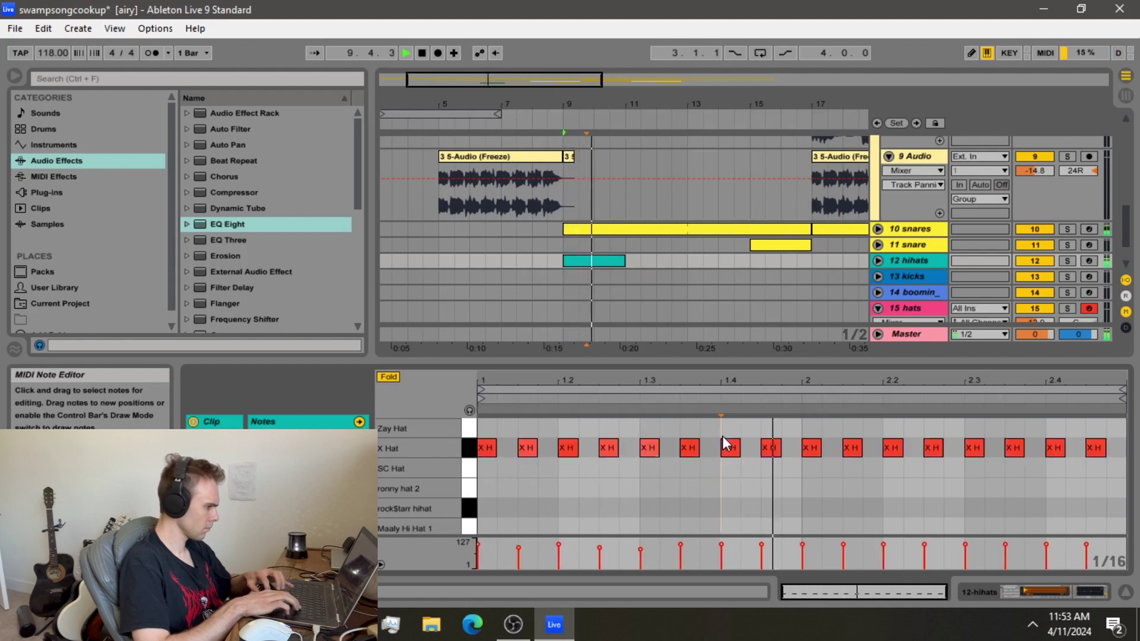
{"action": "key", "text": "ctrl+v"}
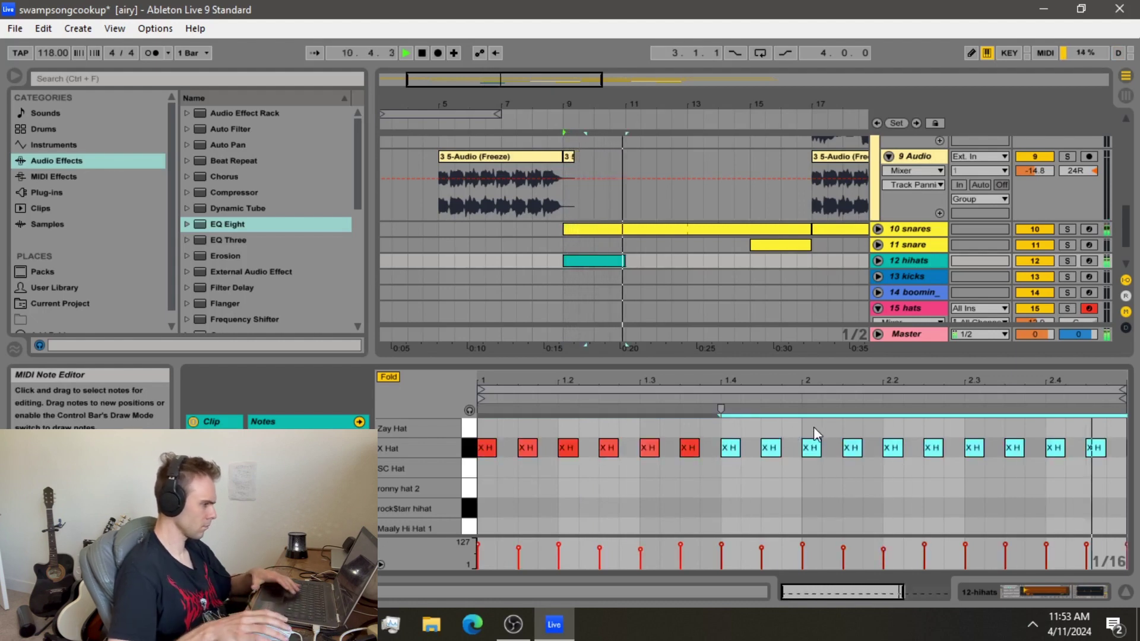
- Replace the X Hat note at beat 1.4 with a roll of four 1/64 X Hat notes and play it back
{"action": "left_click_drag", "start_coordinate": [693, 381], "coordinate": [694, 418]}
{"action": "key", "text": "space"}
{"action": "key", "text": "space"}
{"action": "left_click_drag", "start_coordinate": [756, 382], "coordinate": [771, 450]}
{"action": "double_click", "coordinate": [768, 432]}
{"action": "key", "text": "space"}
{"action": "double_click", "coordinate": [786, 447]}
{"action": "key", "text": "space"}
{"action": "double_click", "coordinate": [792, 446]}
{"action": "double_click", "coordinate": [816, 430]}
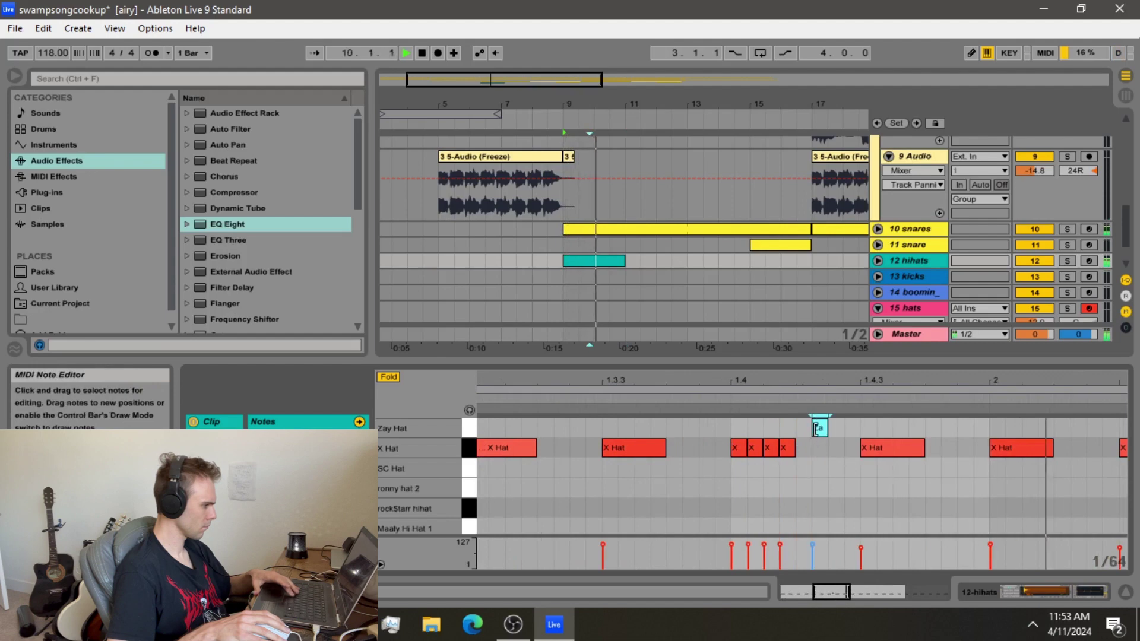
{"action": "left_click_drag", "start_coordinate": [801, 383], "coordinate": [801, 356]}
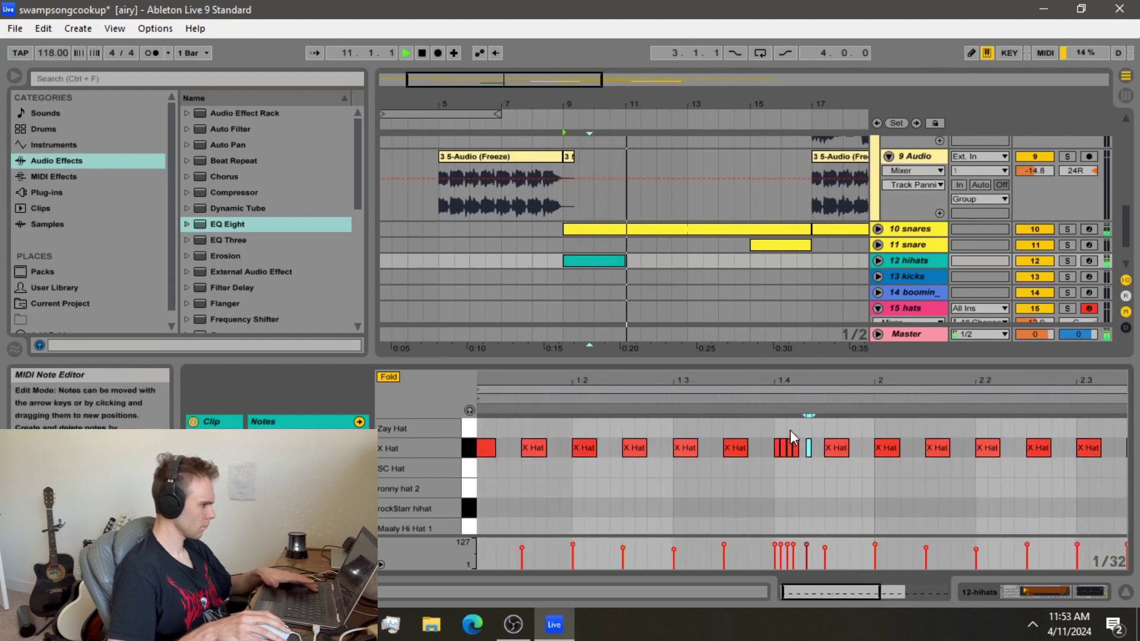
{"action": "key", "text": "space"}
{"action": "key", "text": "space"}
- Delete the stray X Hat note after the roll and lower the velocities of the first roll notes into a rising ramp
{"action": "left_click", "coordinate": [783, 553]}
{"action": "left_click", "coordinate": [774, 548]}
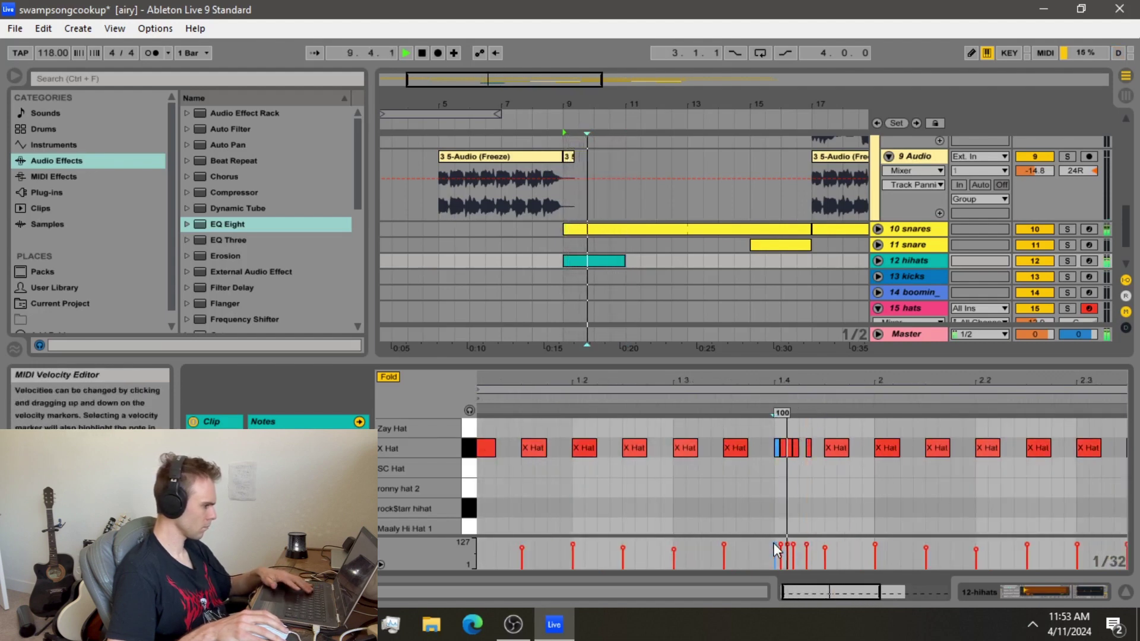
{"action": "key", "text": "space"}
{"action": "double_click", "coordinate": [809, 449]}
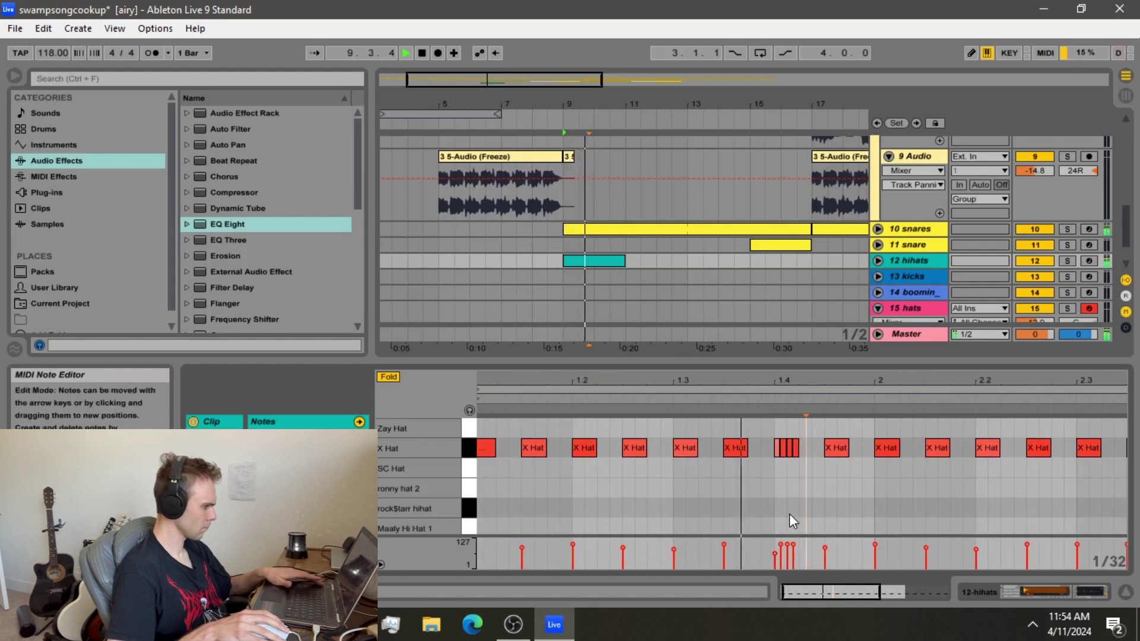
{"action": "left_click_drag", "start_coordinate": [779, 546], "coordinate": [778, 552]}
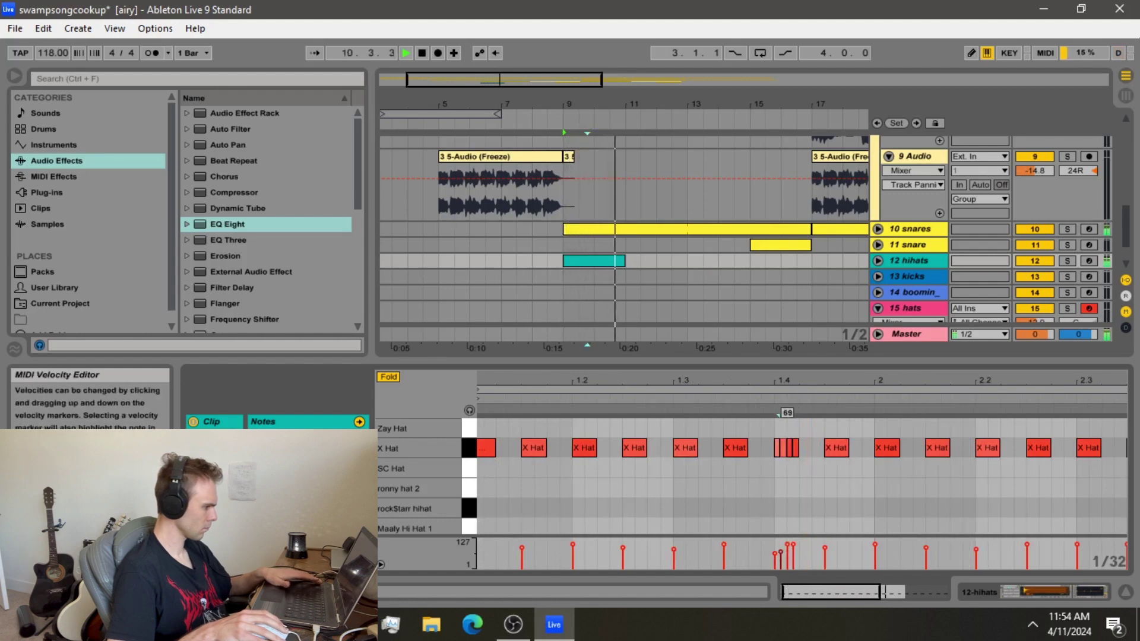
{"action": "left_click", "coordinate": [781, 550]}
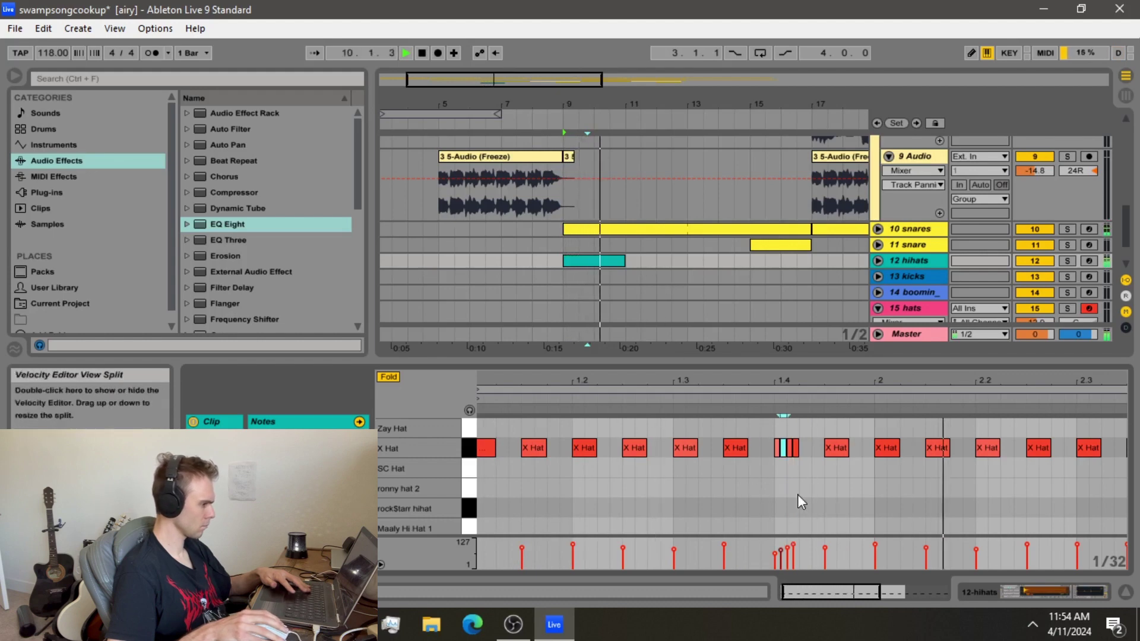
- Add a fifth 1/64 X Hat note at the end of the roll and play the clip back
{"action": "key", "text": "space"}
{"action": "left_click_drag", "start_coordinate": [801, 378], "coordinate": [810, 431]}
{"action": "key", "text": "space"}
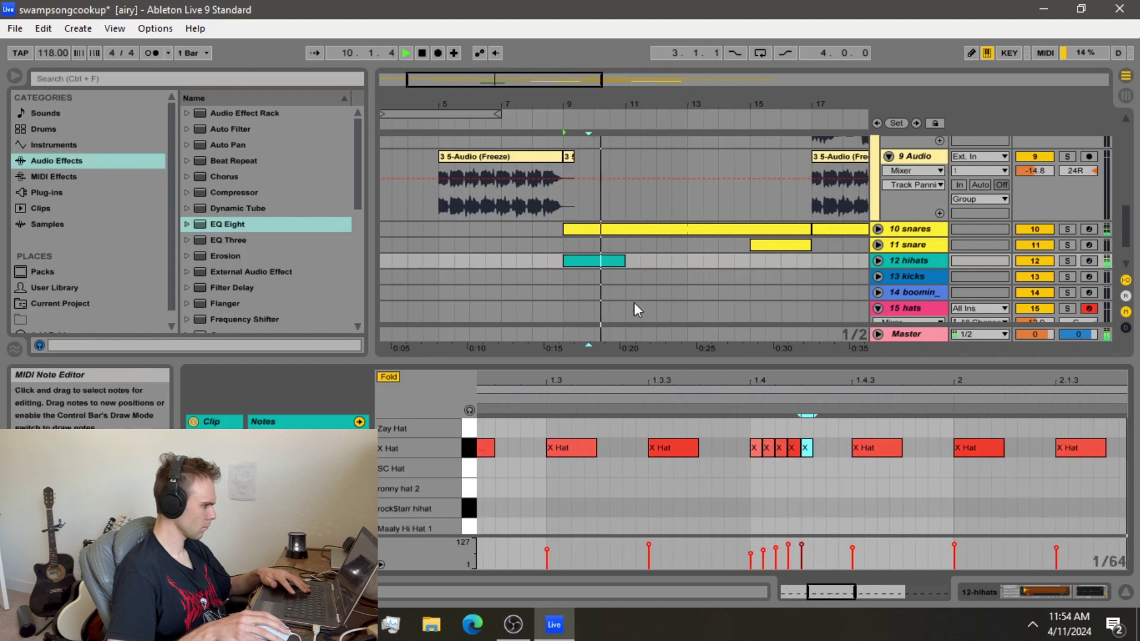
- Duplicate the two-bar hi-hat clip to bar 11 on the 12 hihats track
{"action": "left_click", "coordinate": [611, 263]}
{"action": "key", "text": "ctrl+d"}
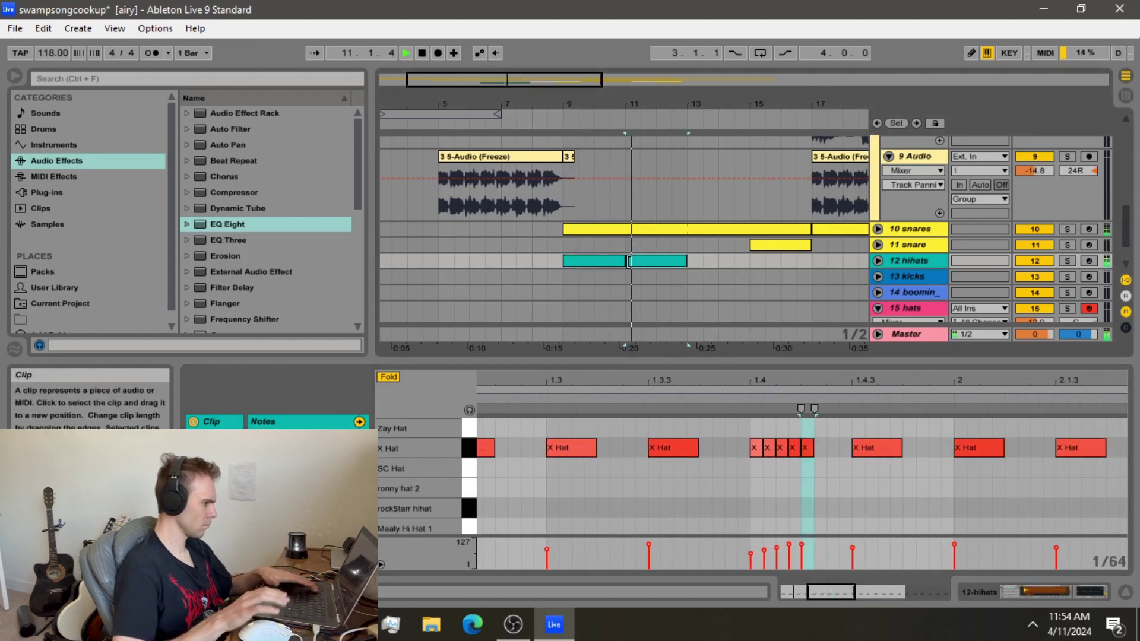
- In the copied hi-hat clip, move the X Hat roll from beat 1.4 to beat 2 and add a single X Hat note at beat 1.4
{"action": "key", "text": "minus"}
{"action": "key", "text": "minus"}
{"action": "key", "text": "minus"}
{"action": "left_click_drag", "start_coordinate": [1077, 494], "coordinate": [739, 446]}
{"action": "key", "text": "minus"}
{"action": "key", "text": "space"}
{"action": "key", "text": "Right"}
{"action": "key", "text": "Right"}
{"action": "key", "text": "Right"}
{"action": "key", "text": "Right"}
{"action": "key", "text": "space"}
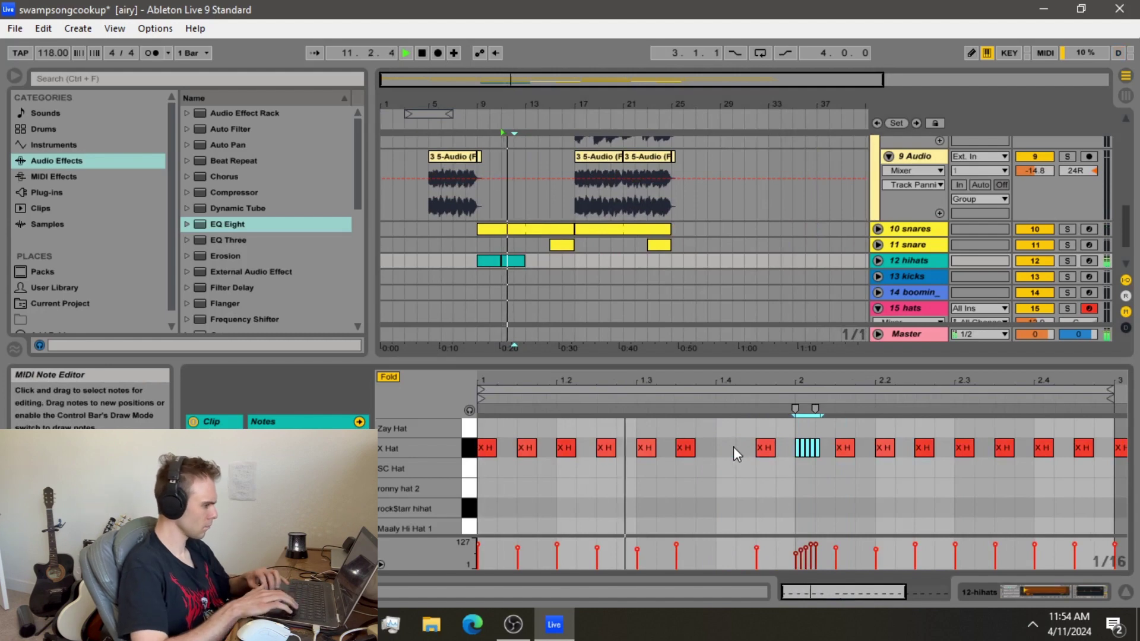
{"action": "double_click", "coordinate": [733, 447]}
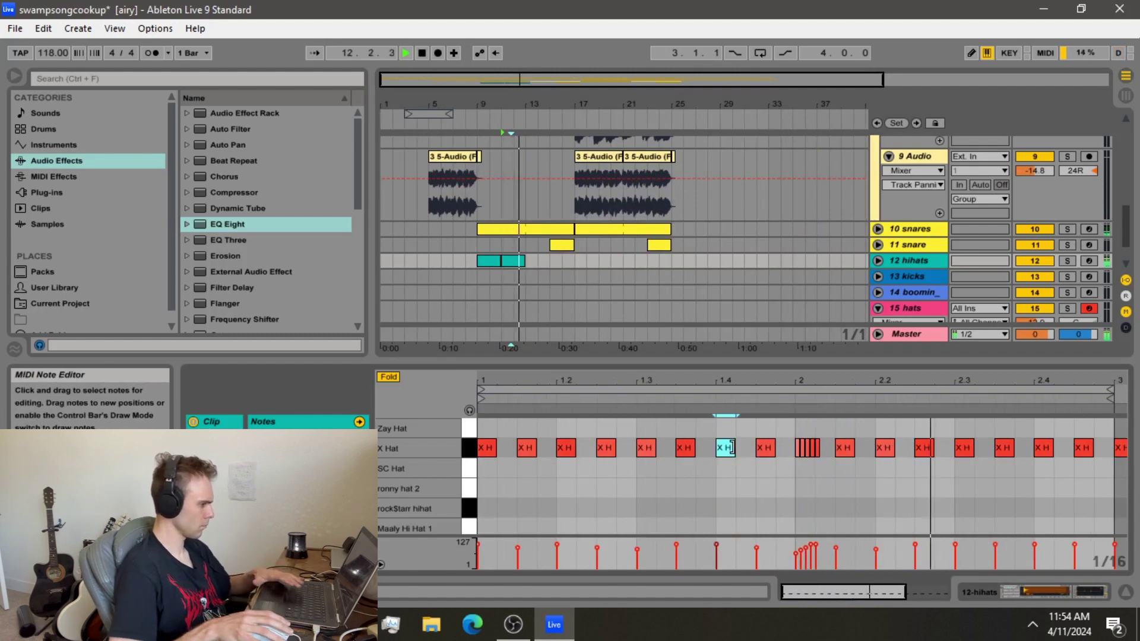
- Insert an empty two-bar MIDI clip on the 13 kicks track from bar 9 to bar 11
{"action": "left_click", "coordinate": [471, 261]}
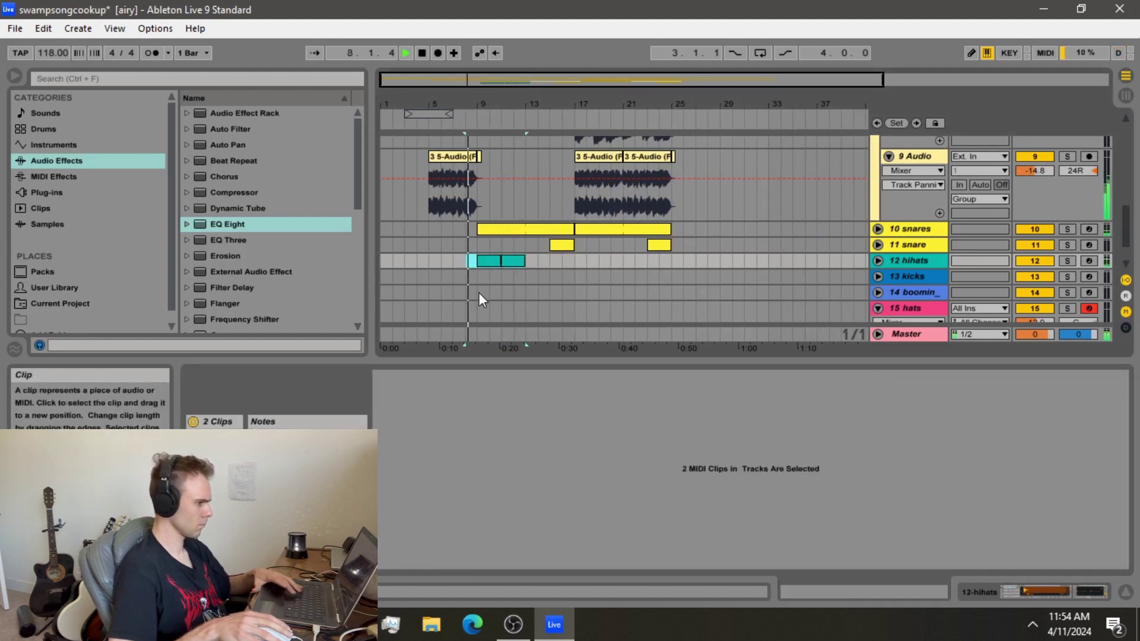
{"action": "left_click_drag", "start_coordinate": [477, 277], "coordinate": [497, 277]}
{"action": "right_click", "coordinate": [498, 277]}
{"action": "left_click", "coordinate": [540, 387]}
{"action": "key", "text": "space"}
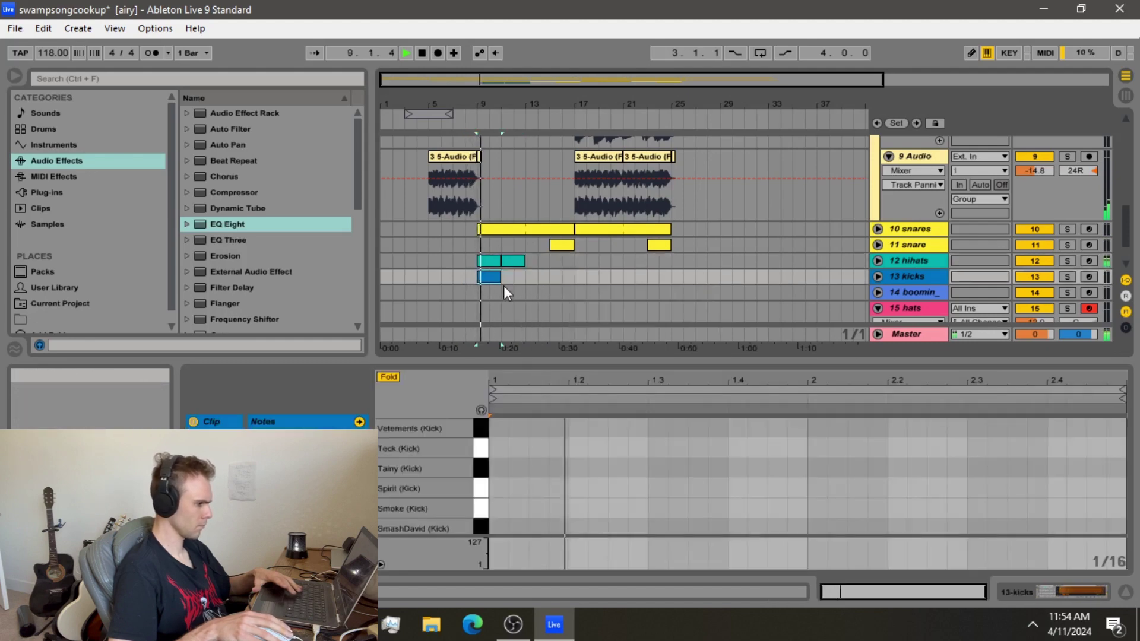
- Audition kick sounds and add IG (Kick) notes at beats 1 and 2.2 of the kick clip
{"action": "scroll", "coordinate": [491, 469], "scroll_direction": "down", "scroll_amount": 3}
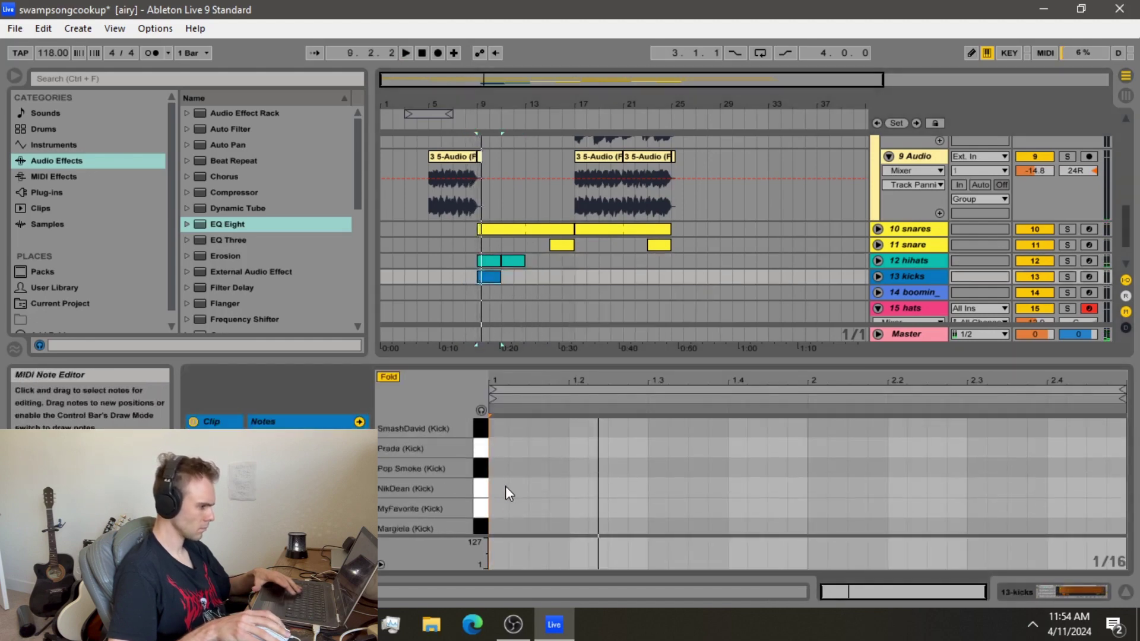
{"action": "double_click", "coordinate": [501, 468]}
{"action": "left_click_drag", "start_coordinate": [507, 486], "coordinate": [501, 521]}
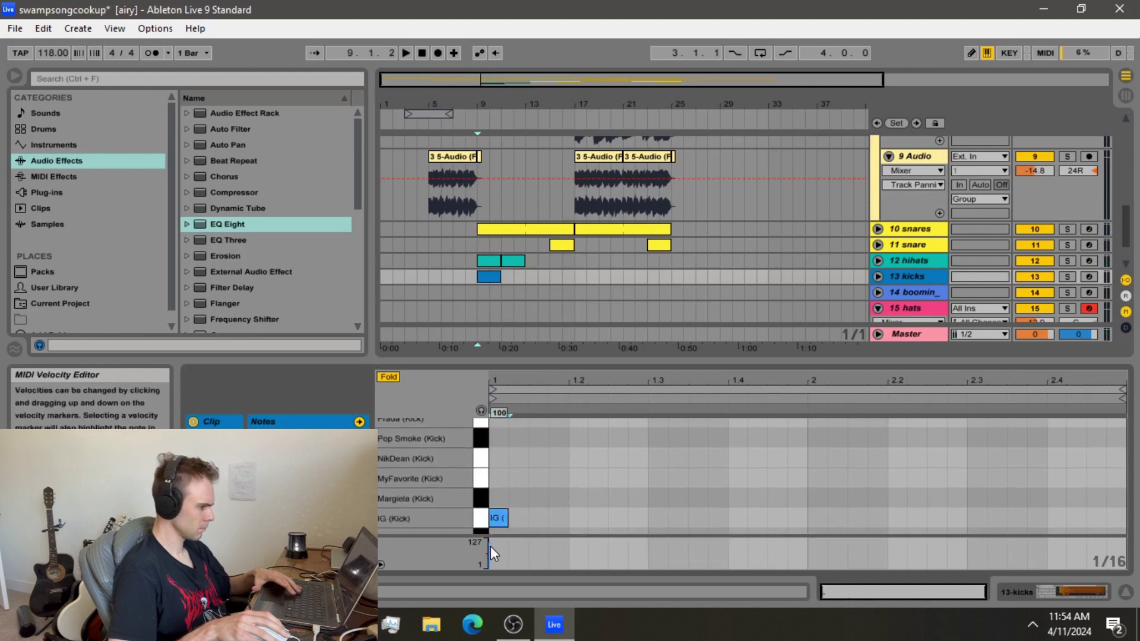
{"action": "key", "text": "space"}
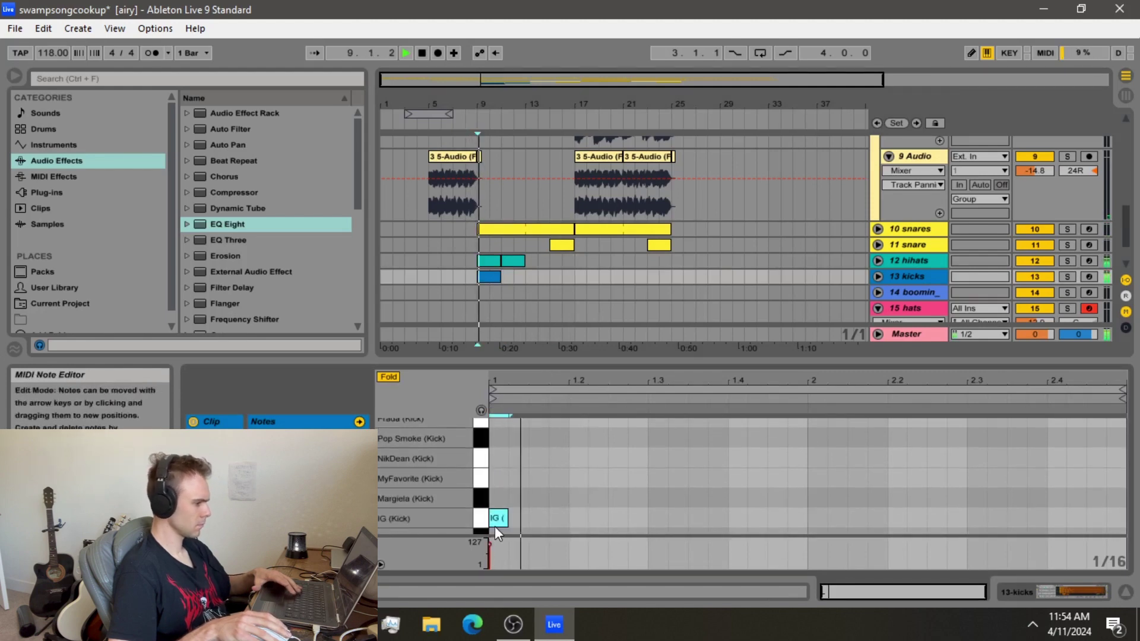
{"action": "double_click", "coordinate": [896, 518]}
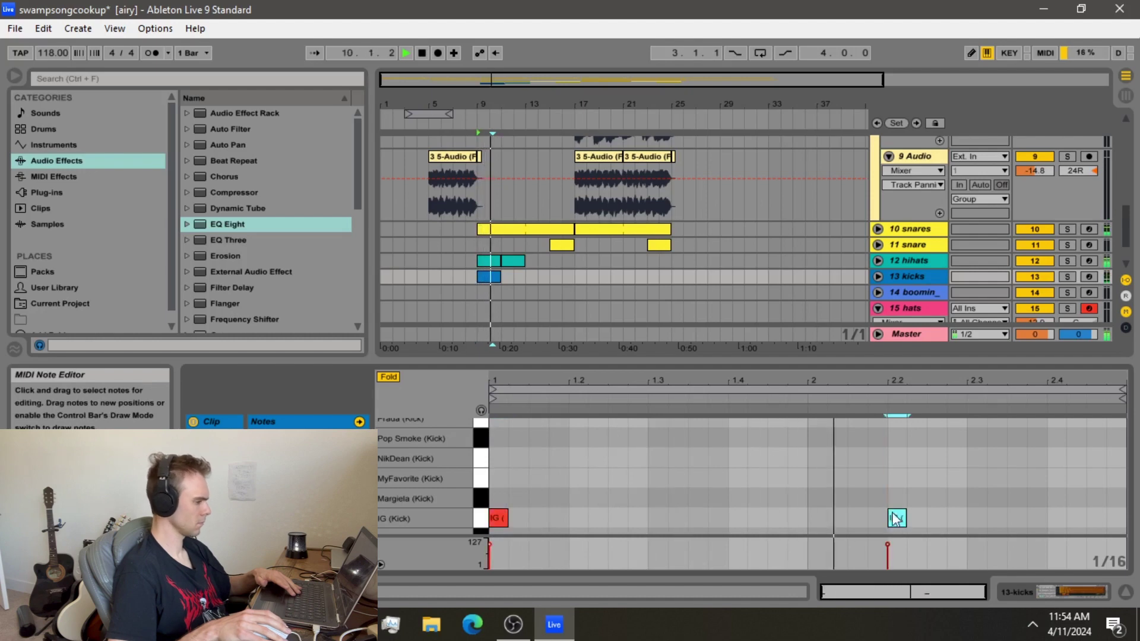
- Extend the kick clip to bar 13 and duplicate the hi-hat and kick clips until they reach bar 25
{"action": "left_click_drag", "start_coordinate": [501, 276], "coordinate": [524, 277]}
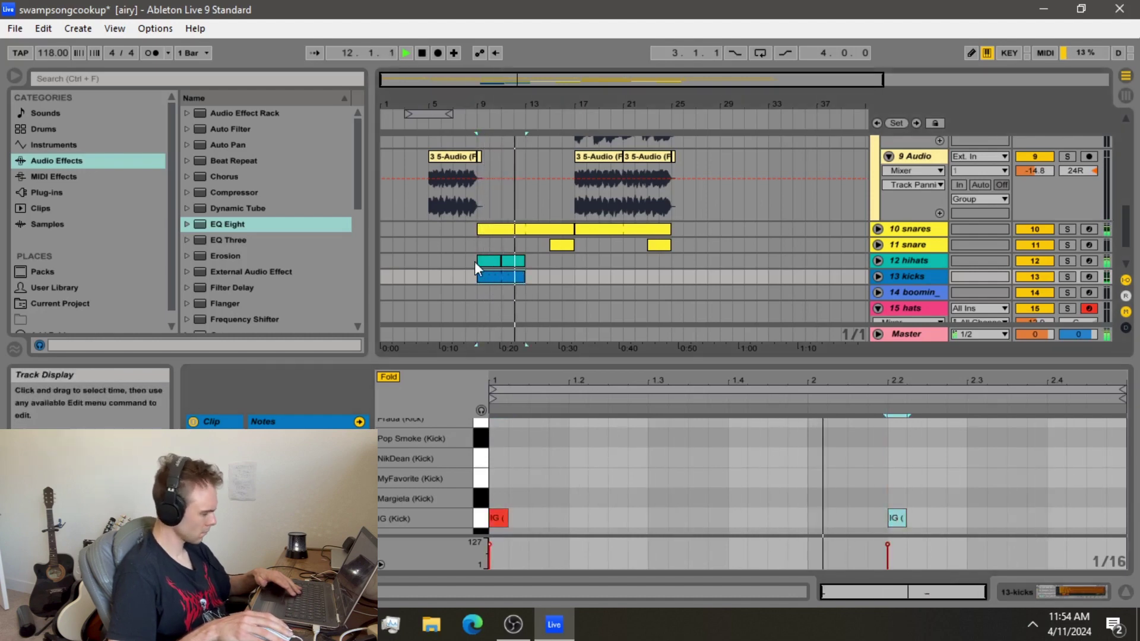
{"action": "left_click_drag", "start_coordinate": [476, 262], "coordinate": [524, 275]}
{"action": "key", "text": "ctrl+d"}
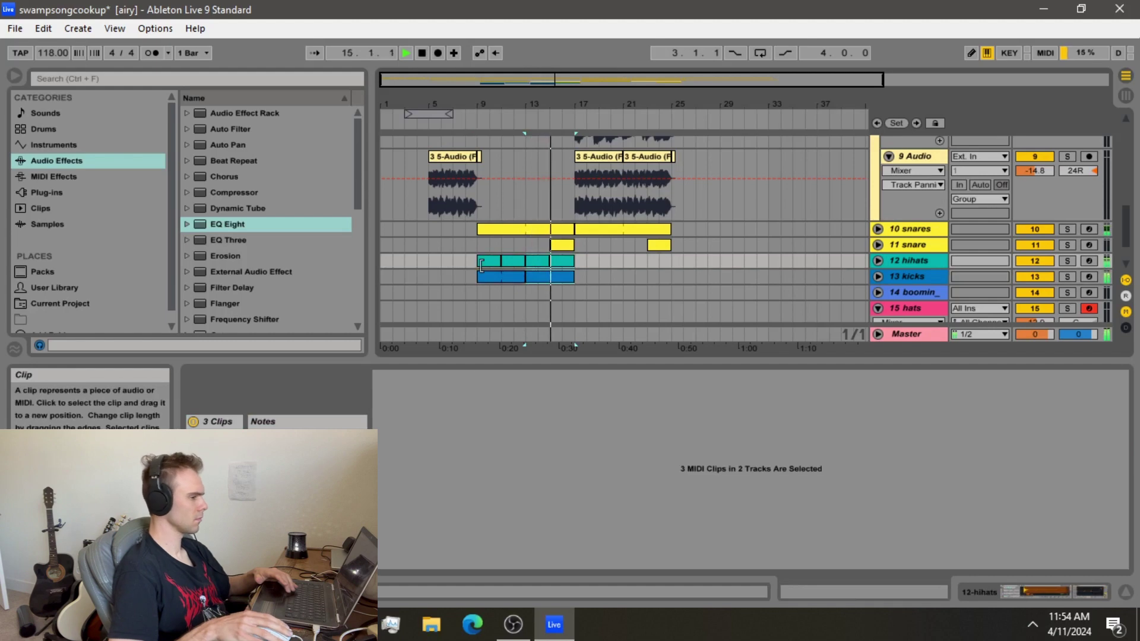
{"action": "mouse_move", "coordinate": [475, 262]}
{"action": "left_mouse_down"}
{"action": "mouse_move", "coordinate": [573, 276]}
{"action": "mouse_move", "coordinate": [476, 262]}
{"action": "left_mouse_up"}
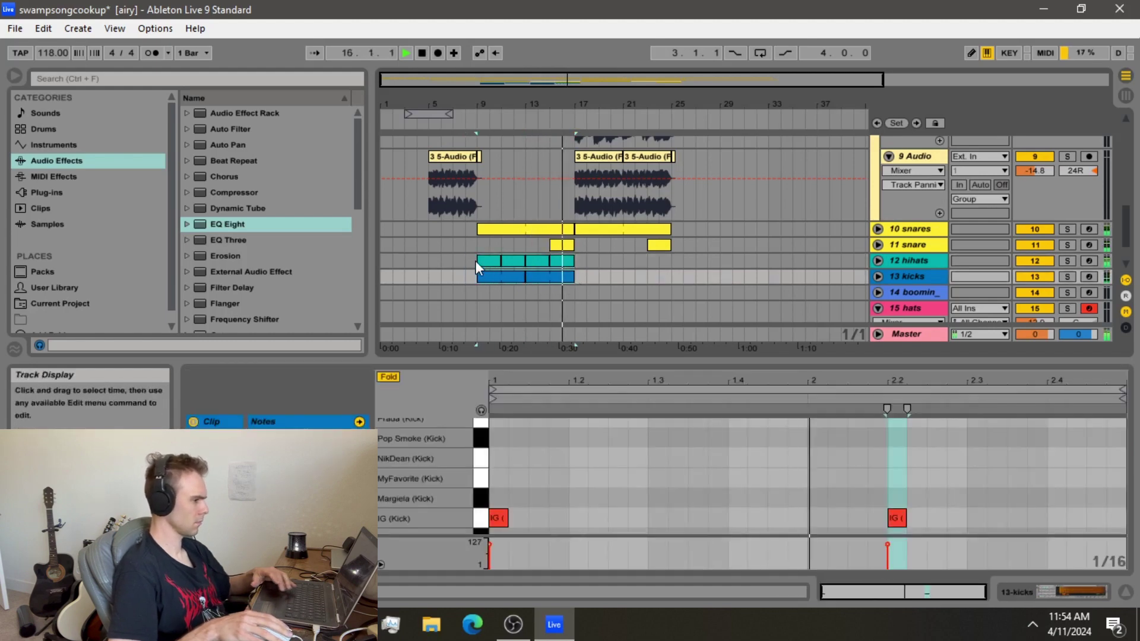
{"action": "key", "text": "ctrl+d"}
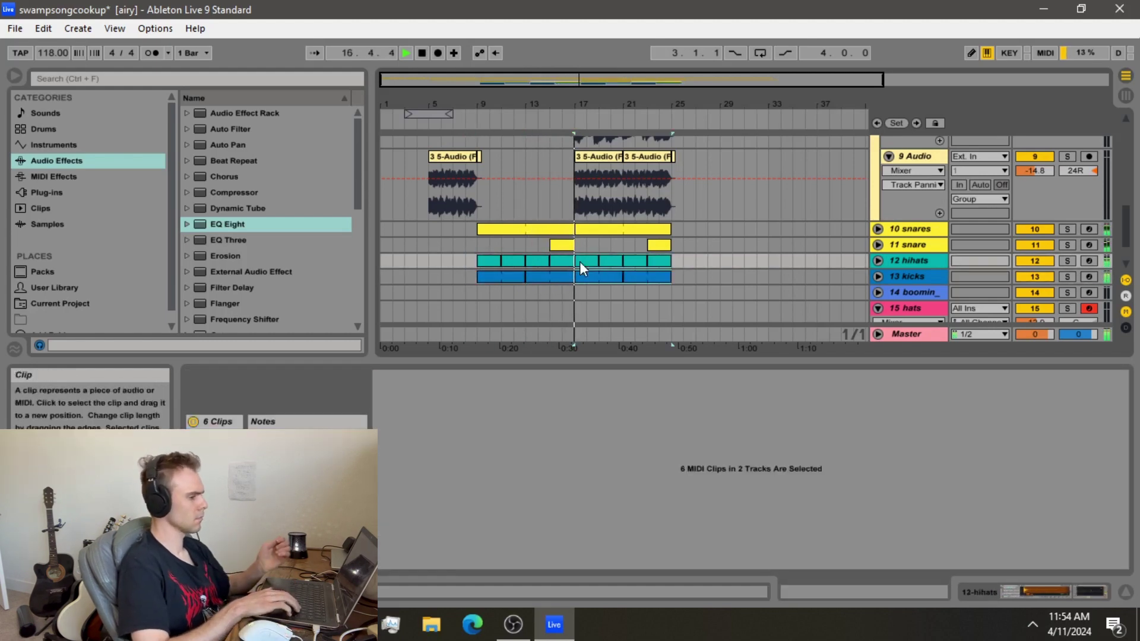
- Insert an empty two-bar MIDI clip on the 14 boomin_808 track from bar 9 to bar 11 and unfold the track
{"action": "left_click_drag", "start_coordinate": [466, 103], "coordinate": [466, 118]}
{"action": "left_click_drag", "start_coordinate": [481, 292], "coordinate": [509, 293]}
{"action": "right_click", "coordinate": [510, 293]}
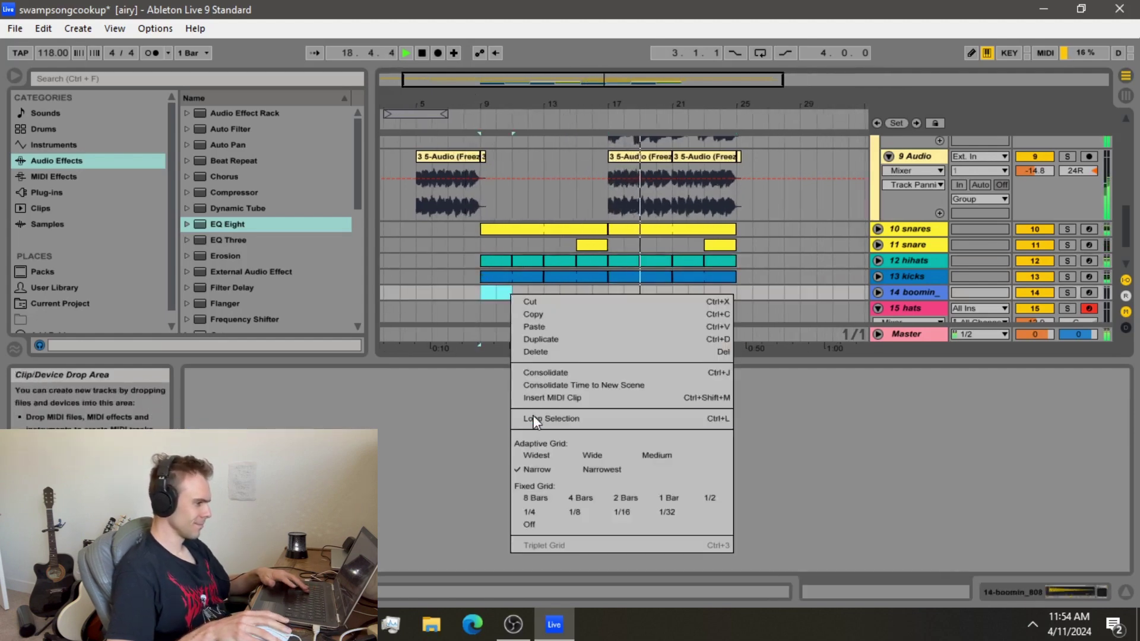
{"action": "left_click", "coordinate": [546, 397]}
{"action": "left_click", "coordinate": [491, 294]}
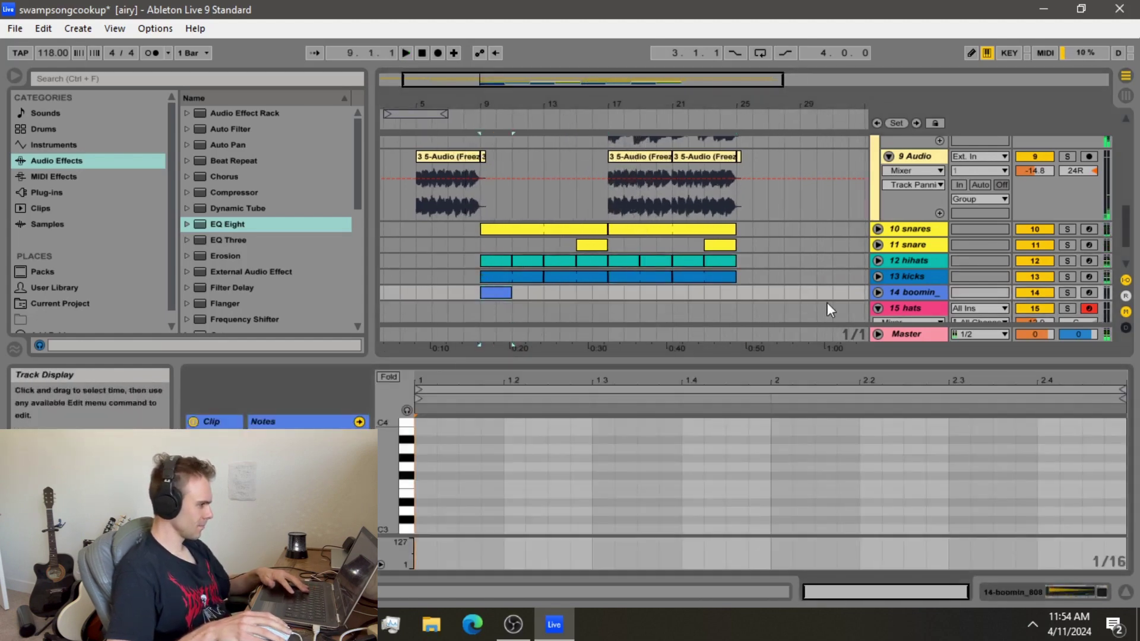
{"action": "double_click", "coordinate": [912, 290]}
{"action": "left_click", "coordinate": [878, 292]}
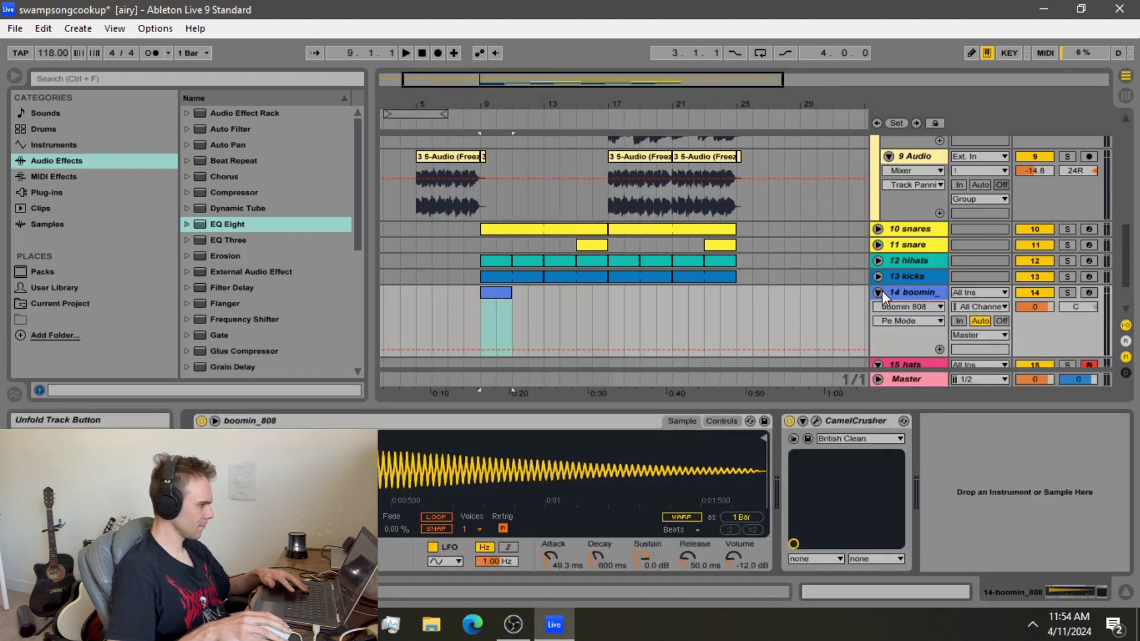
- Add a C#3 note at the start of the 808 clip and lengthen it past beat 2.2
{"action": "left_click", "coordinate": [496, 292]}
{"action": "double_click", "coordinate": [421, 460]}
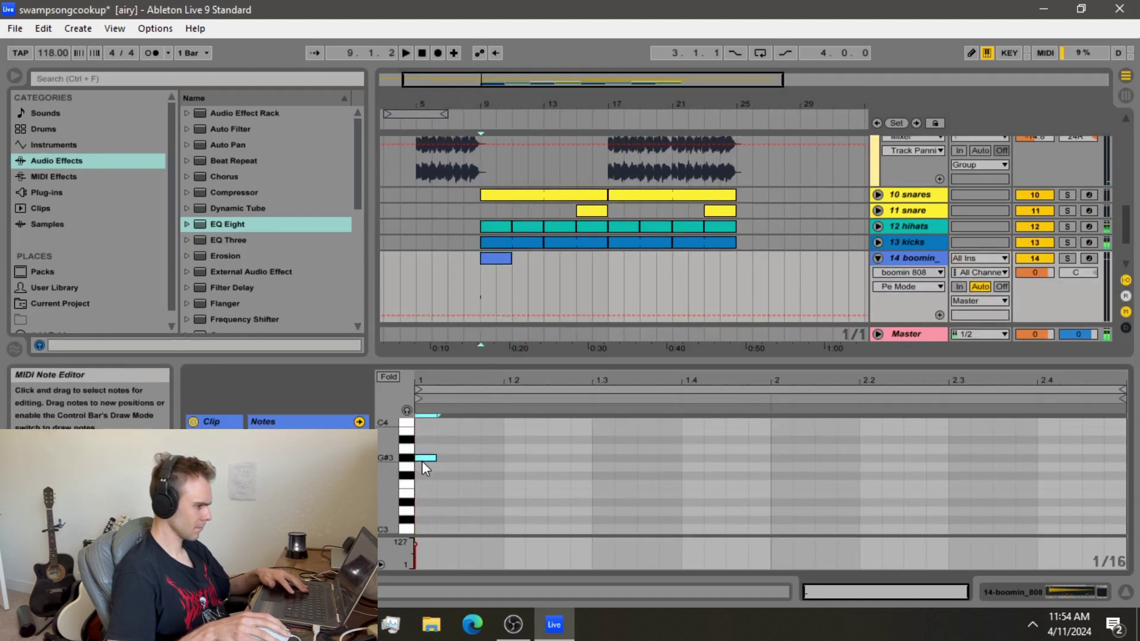
{"action": "left_click_drag", "start_coordinate": [421, 460], "coordinate": [569, 450]}
{"action": "key", "text": "space"}
{"action": "left_click_drag", "start_coordinate": [433, 451], "coordinate": [430, 520]}
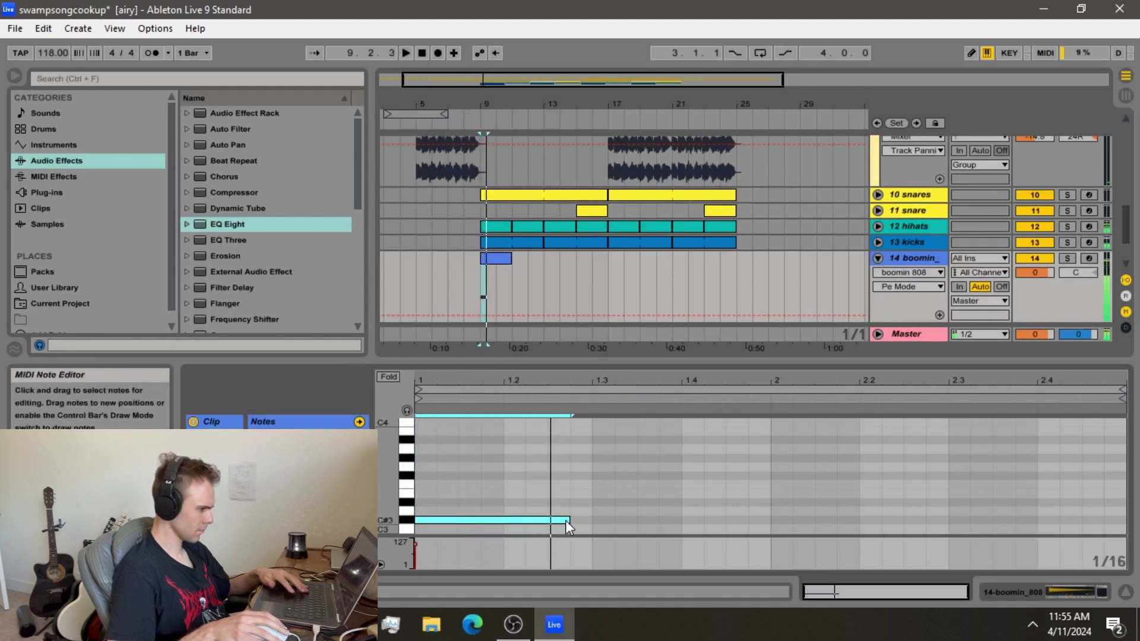
{"action": "left_click_drag", "start_coordinate": [569, 521], "coordinate": [925, 498]}
- Copy the C#3 note, paste it at beat 2.2 of the 808 clip, and play it back
{"action": "key", "text": "ctrl+c"}
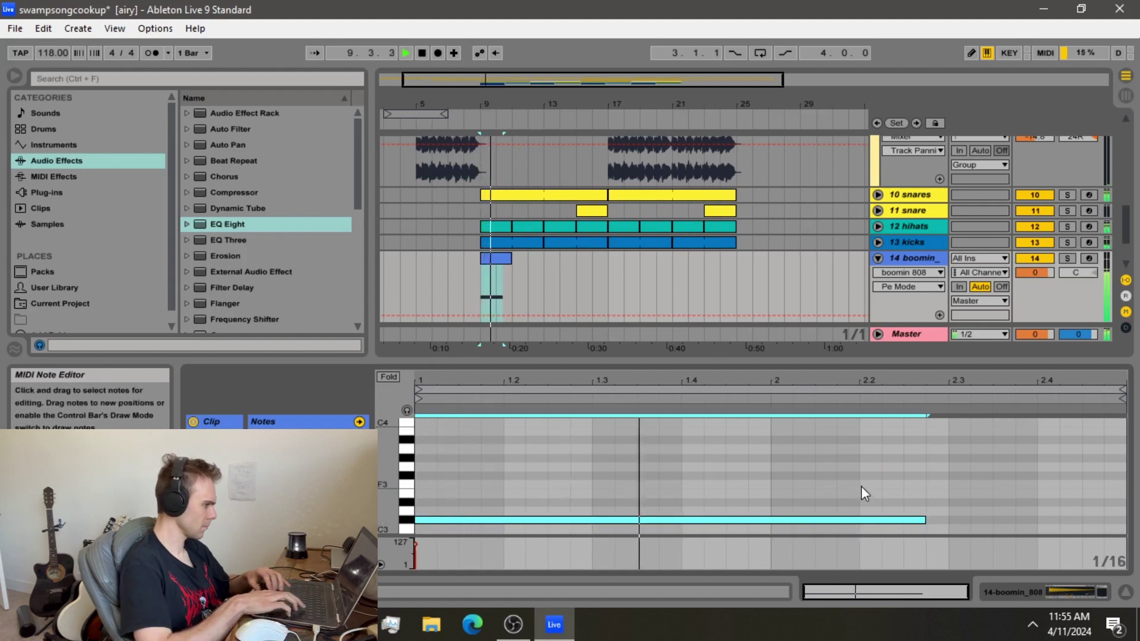
{"action": "left_click", "coordinate": [860, 486]}
{"action": "key", "text": "ctrl+v"}
{"action": "left_click", "coordinate": [498, 267]}
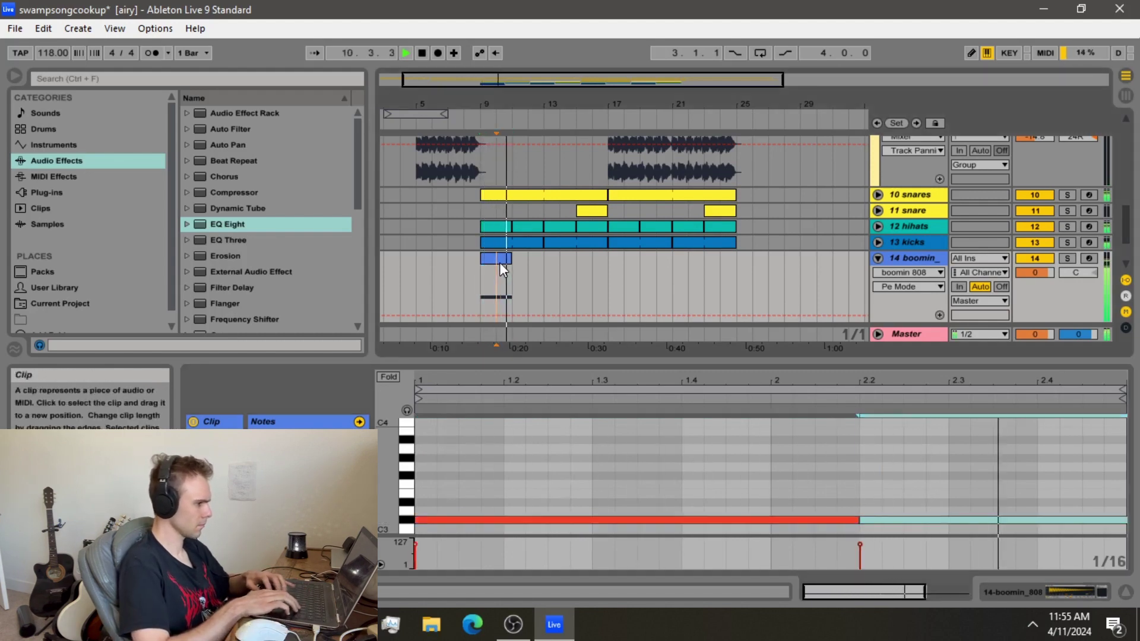
{"action": "key", "text": "space"}
{"action": "key", "text": "space"}
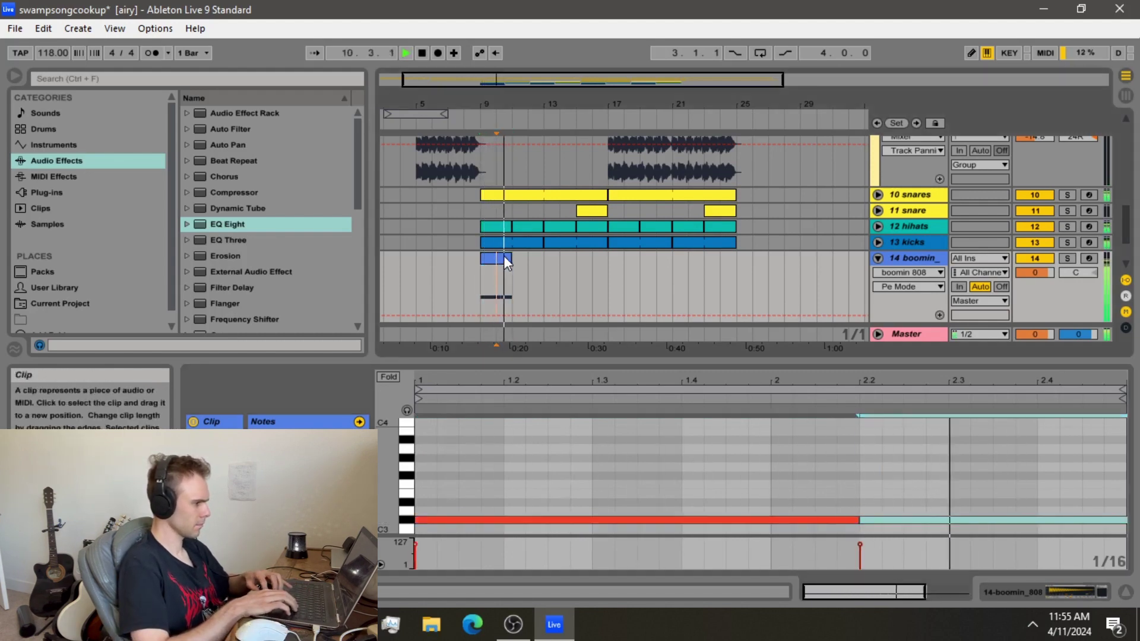
- Duplicate the 808 clip to bar 11, transpose the copy's notes down four semitones, and play it back
{"action": "left_click", "coordinate": [503, 257]}
{"action": "key", "text": "ctrl+d"}
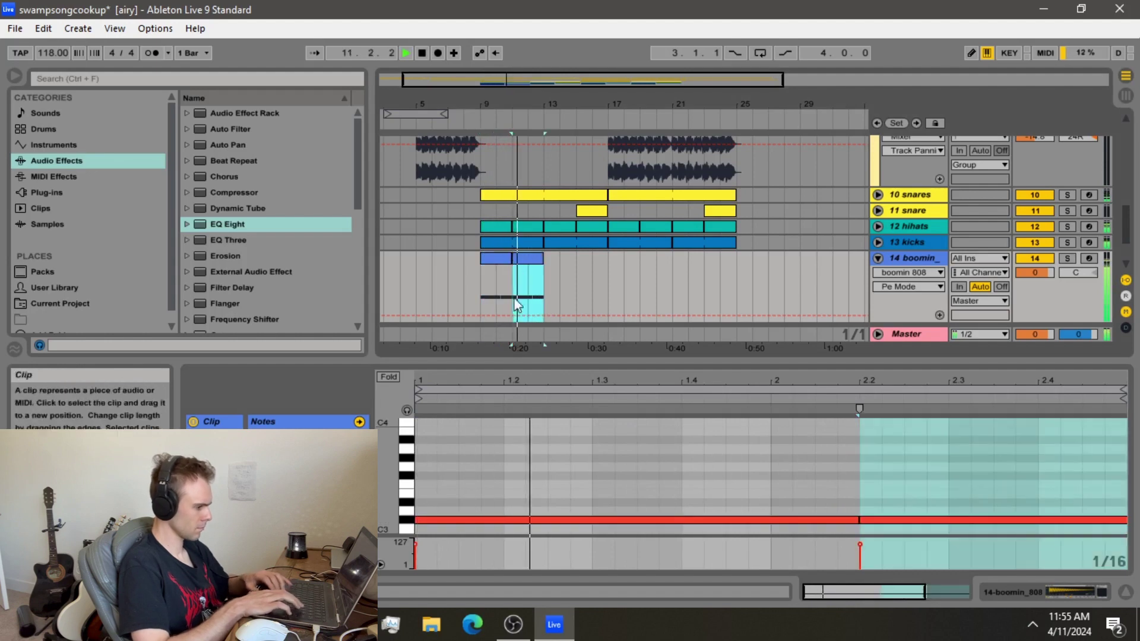
{"action": "left_click", "coordinate": [478, 499]}
{"action": "key", "text": "space"}
{"action": "key", "text": "ctrl+a"}
{"action": "key", "text": "Down"}
{"action": "key", "text": "Down"}
{"action": "key", "text": "Down"}
{"action": "key", "text": "Down"}
{"action": "key", "text": "Down"}
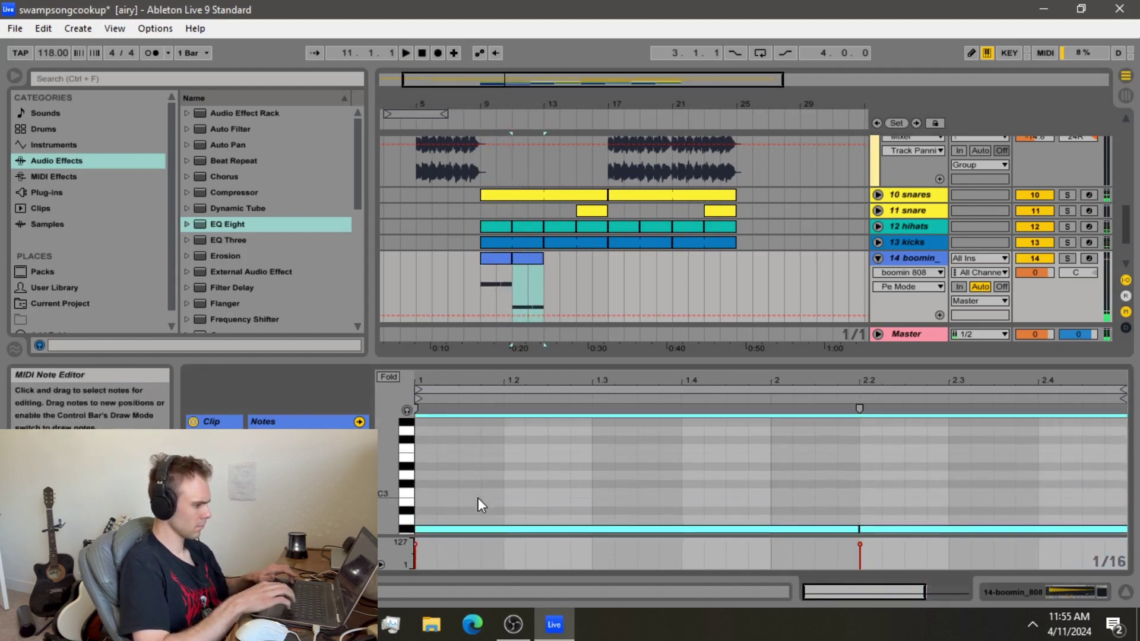
{"action": "key", "text": "Up"}
{"action": "key", "text": "space"}
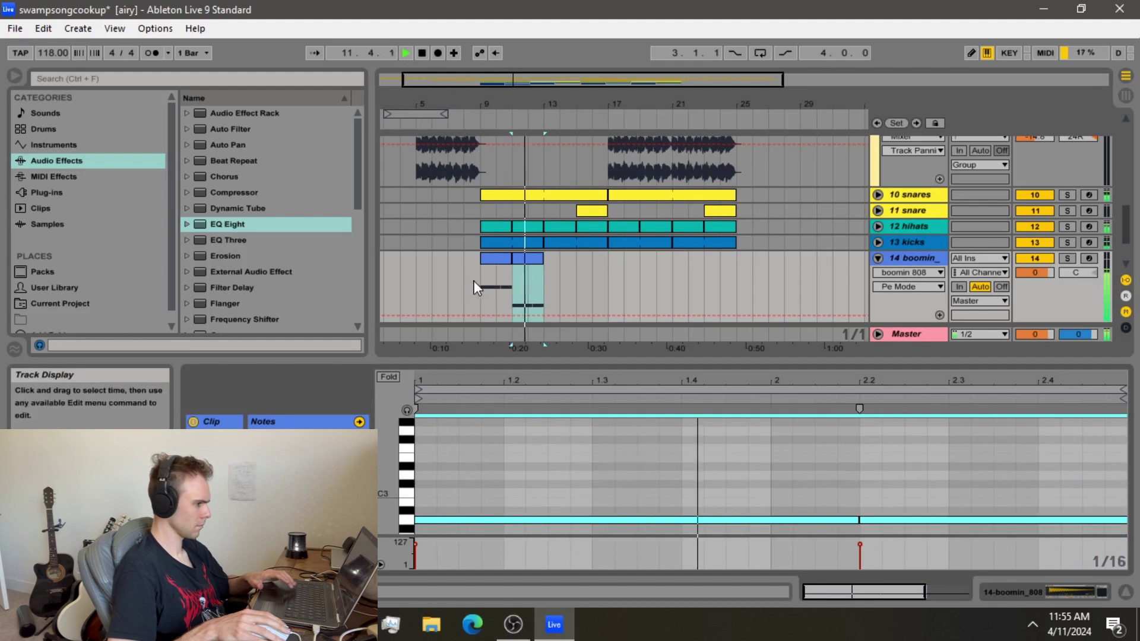
- Duplicate the two 808 clips between bars 9 and 13 to bar 13 and open the copies to check their notes
{"action": "left_click_drag", "start_coordinate": [474, 281], "coordinate": [540, 283]}
{"action": "key", "text": "ctrl+d"}
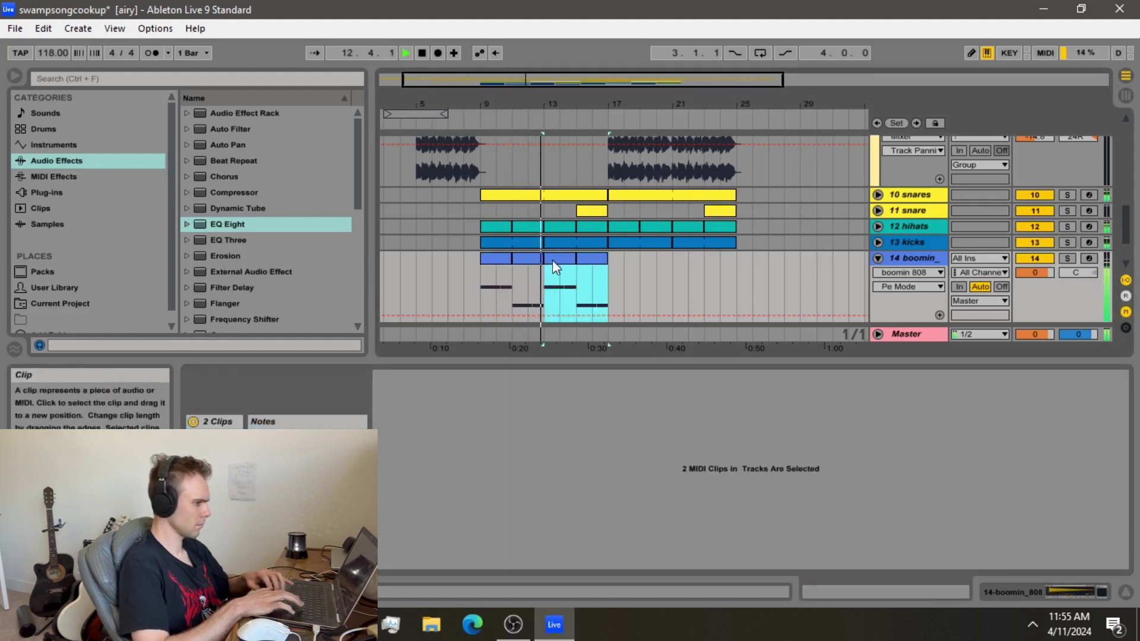
{"action": "left_click", "coordinate": [553, 261]}
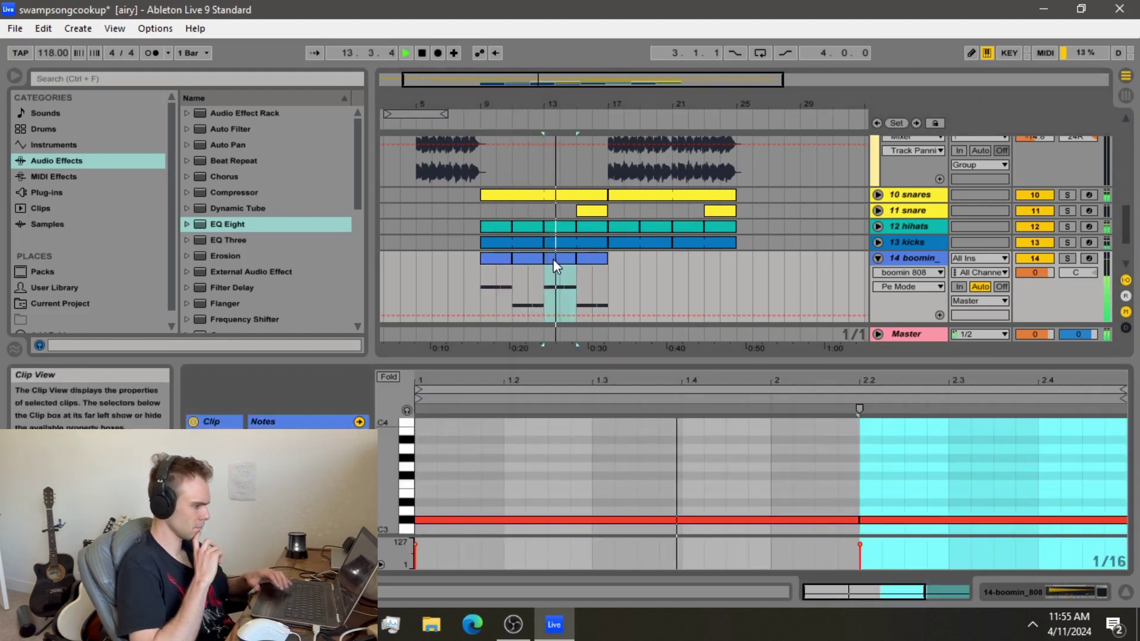
{"action": "left_click", "coordinate": [600, 260]}
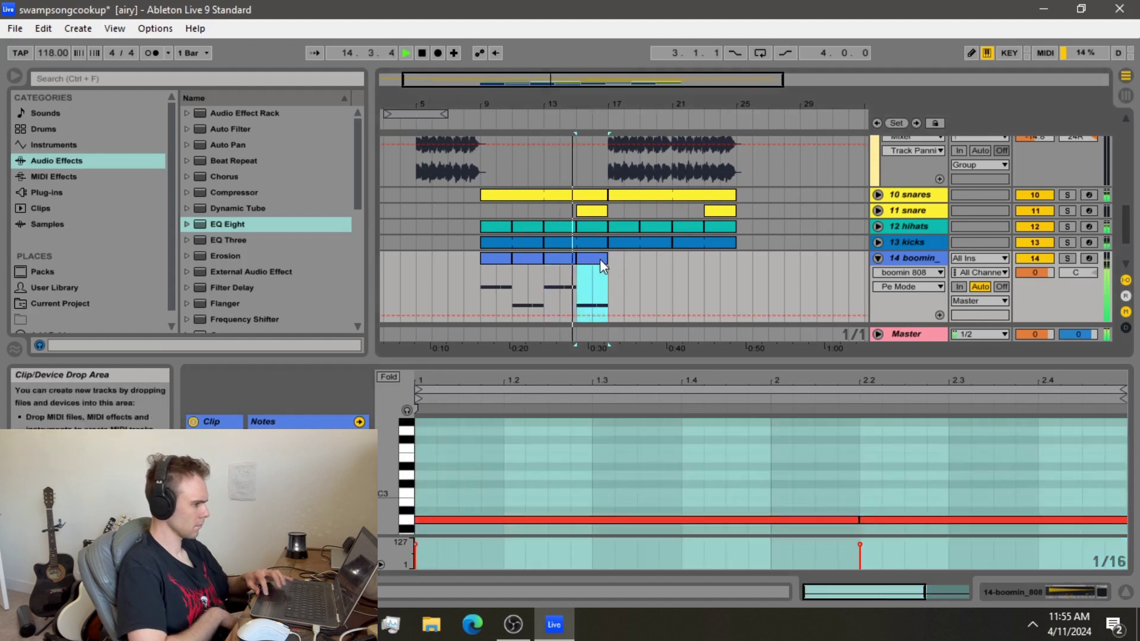
{"action": "double_click", "coordinate": [600, 258]}
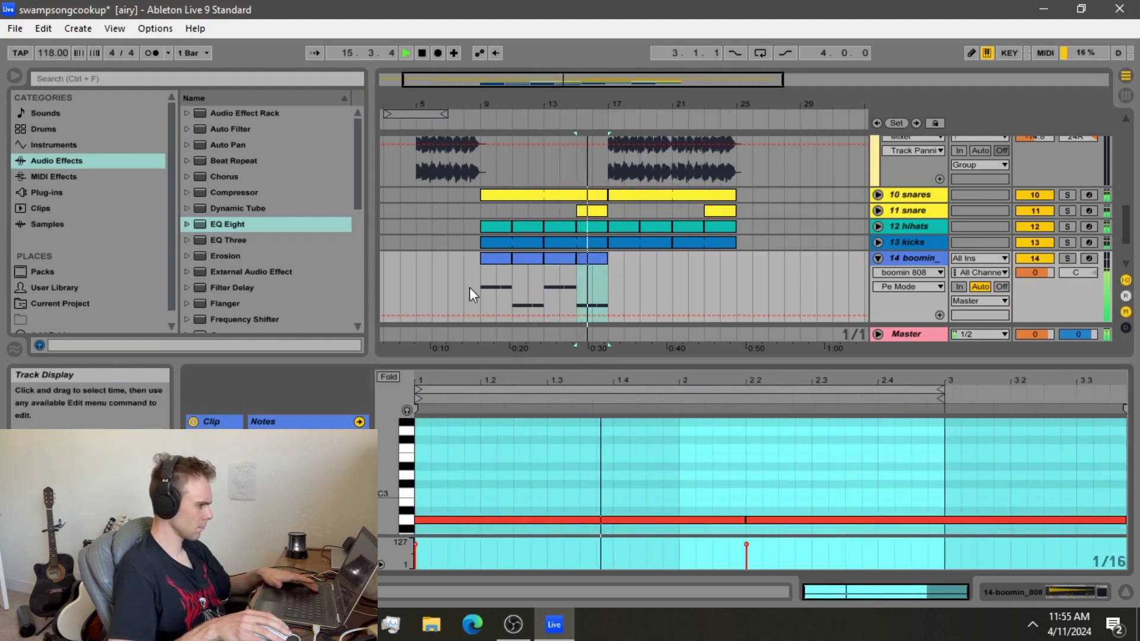
- Insert a two-bar MIDI clip at bar 9 on the 15 hats track, add an MB OHH 3 hit at its start, and play from bar 9
{"action": "scroll", "coordinate": [475, 291], "scroll_direction": "down", "scroll_amount": 3}
{"action": "left_click_drag", "start_coordinate": [482, 280], "coordinate": [511, 281]}
{"action": "right_click", "coordinate": [511, 282]}
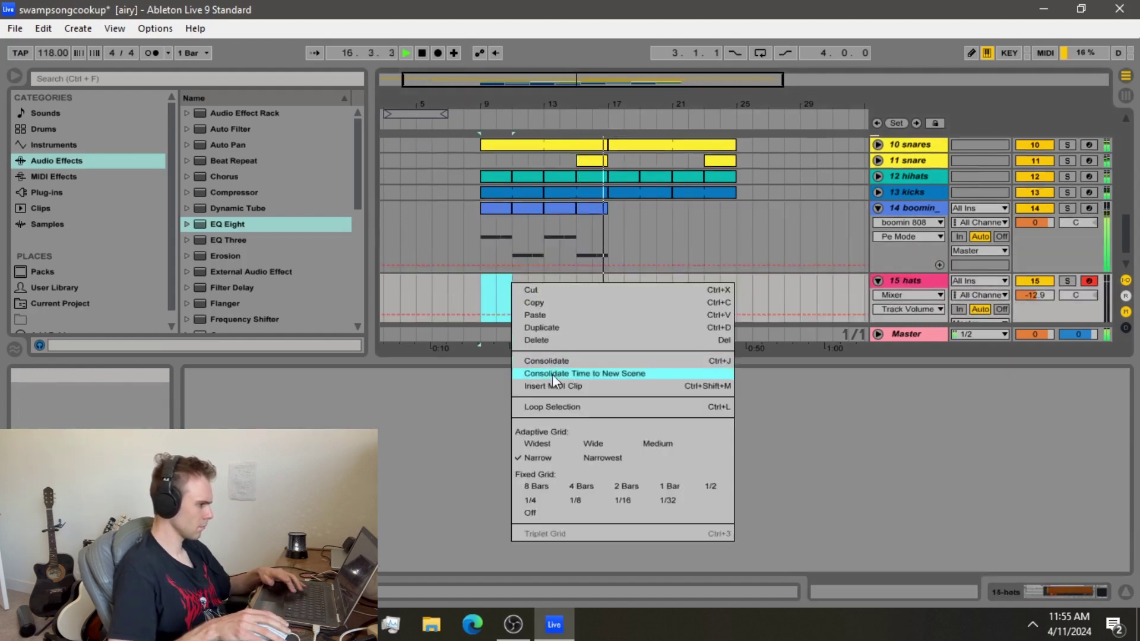
{"action": "left_click", "coordinate": [553, 387]}
{"action": "double_click", "coordinate": [518, 482]}
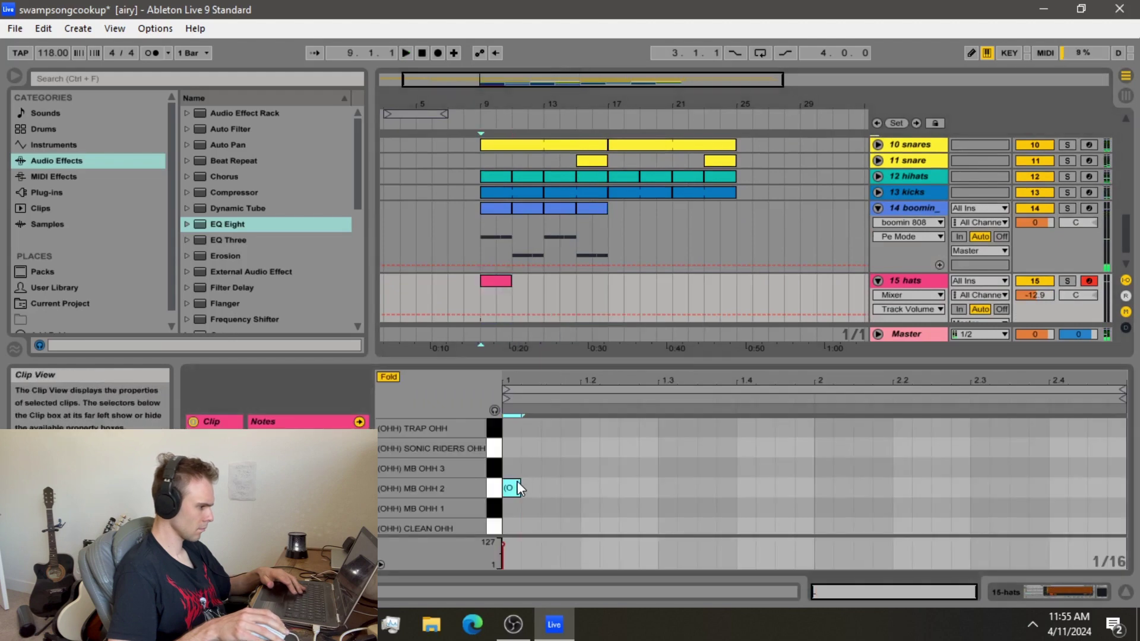
{"action": "left_click_drag", "start_coordinate": [518, 482], "coordinate": [513, 469]}
{"action": "left_click", "coordinate": [480, 349]}
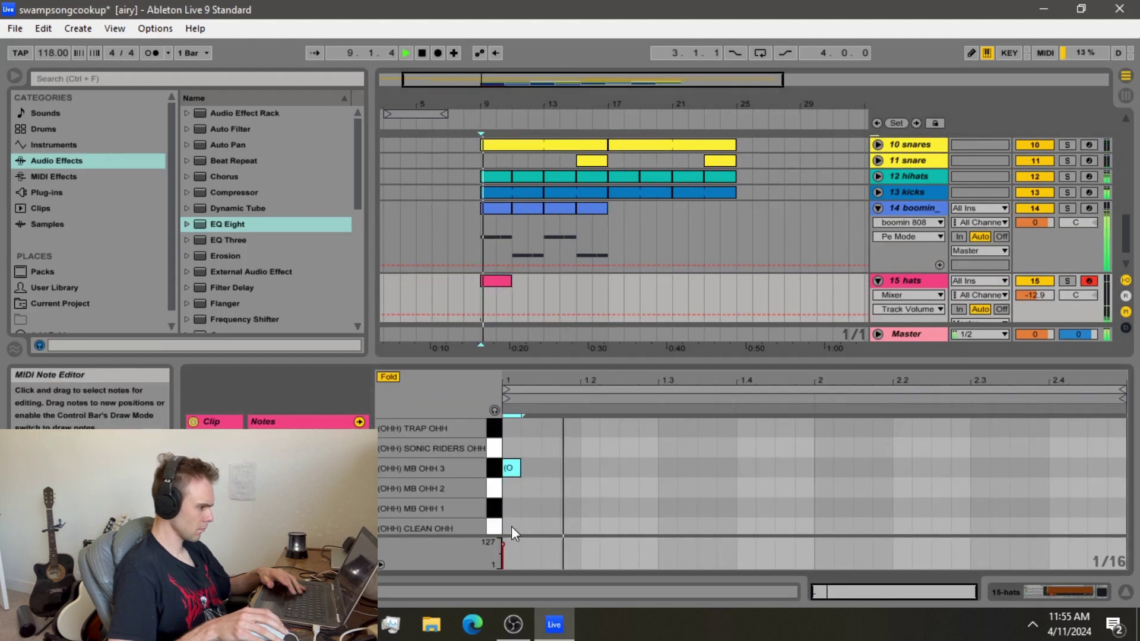
- Fold the 15 hats and 14 boomin_808 tracks
{"action": "left_click", "coordinate": [471, 286]}
{"action": "left_click", "coordinate": [878, 280]}
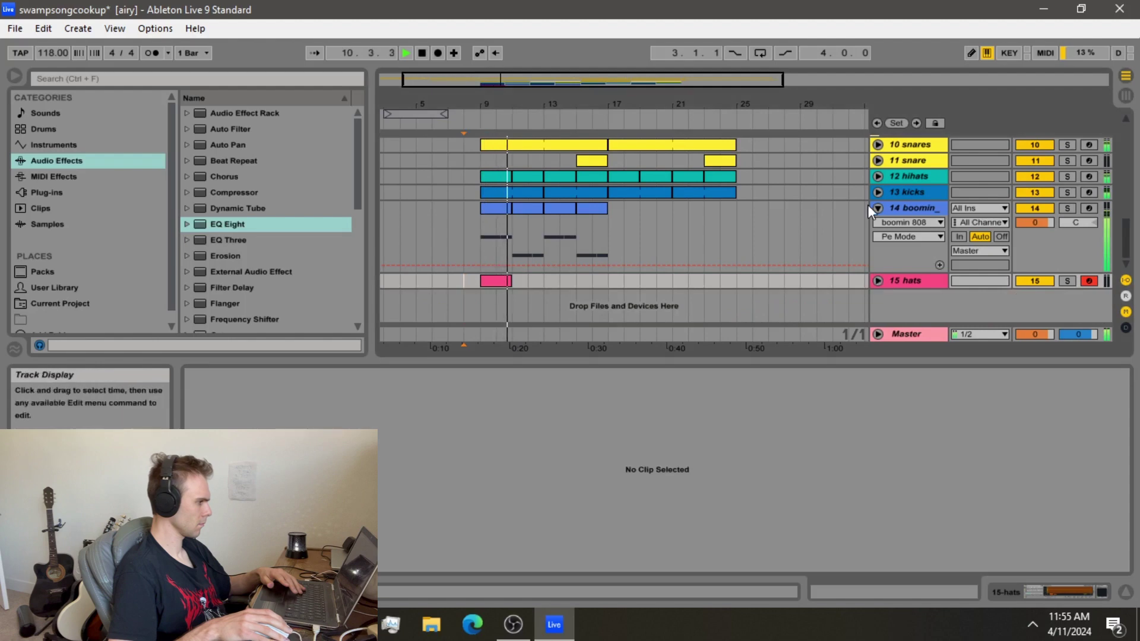
{"action": "scroll", "coordinate": [875, 204], "scroll_direction": "up", "scroll_amount": 3}
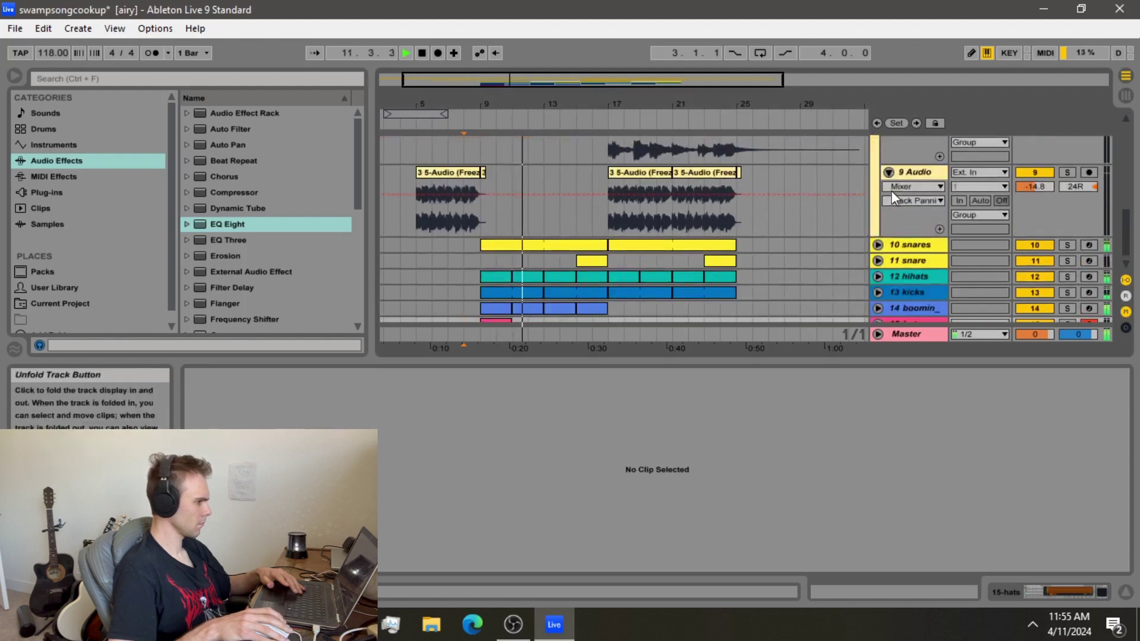
{"action": "scroll", "coordinate": [892, 191], "scroll_direction": "down", "scroll_amount": 1}
{"action": "scroll", "coordinate": [762, 223], "scroll_direction": "down", "scroll_amount": 1}
{"action": "scroll", "coordinate": [763, 223], "scroll_direction": "down", "scroll_amount": 1}
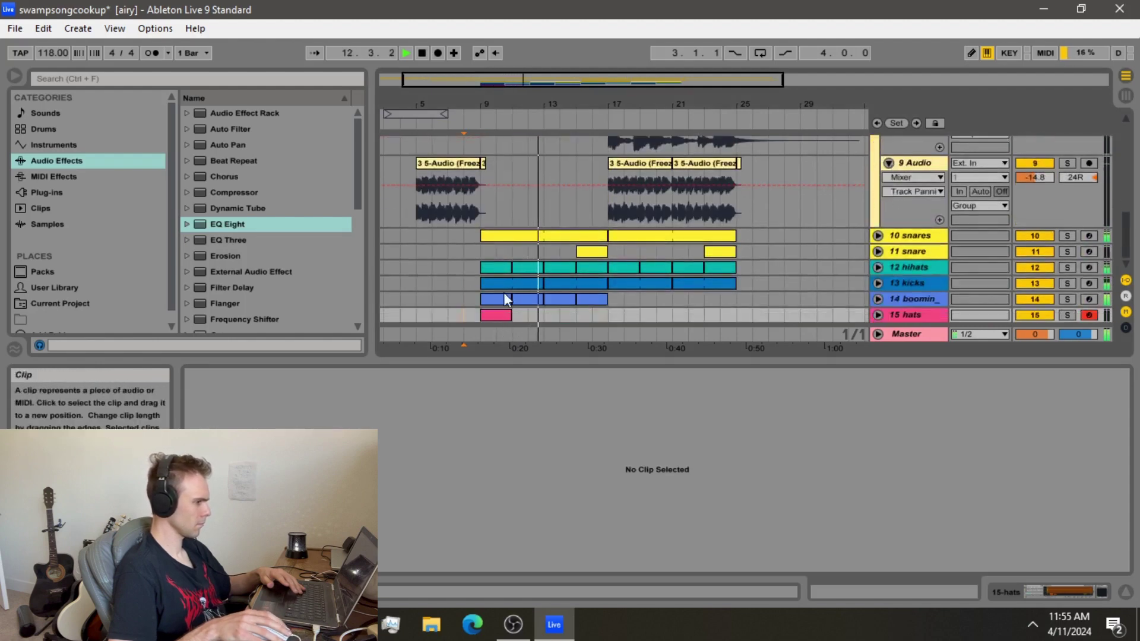
- Copy the hats clip at bar 9 and paste it at bar 17 on the 15 hats track
{"action": "left_click_drag", "start_coordinate": [512, 315], "coordinate": [605, 311]}
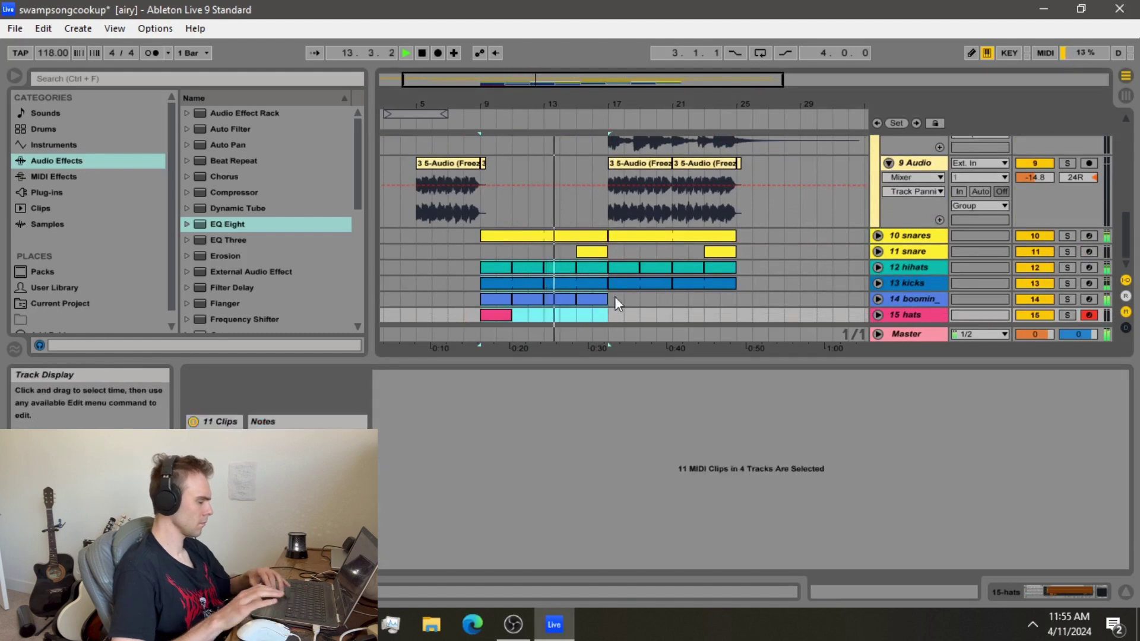
{"action": "left_click", "coordinate": [500, 314]}
{"action": "left_click", "coordinate": [602, 314]}
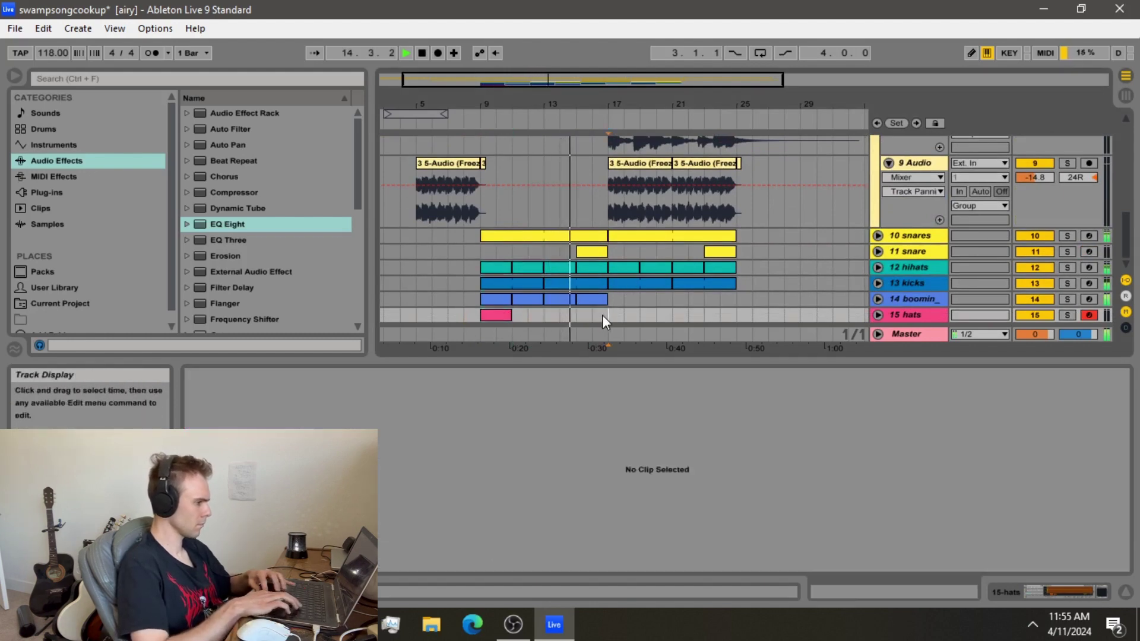
{"action": "key", "text": "ctrl+v"}
- Copy the 808 and hats section from bars 9 to 17 and paste it at bar 17
{"action": "left_click_drag", "start_coordinate": [476, 300], "coordinate": [610, 307]}
{"action": "left_click", "coordinate": [611, 306]}
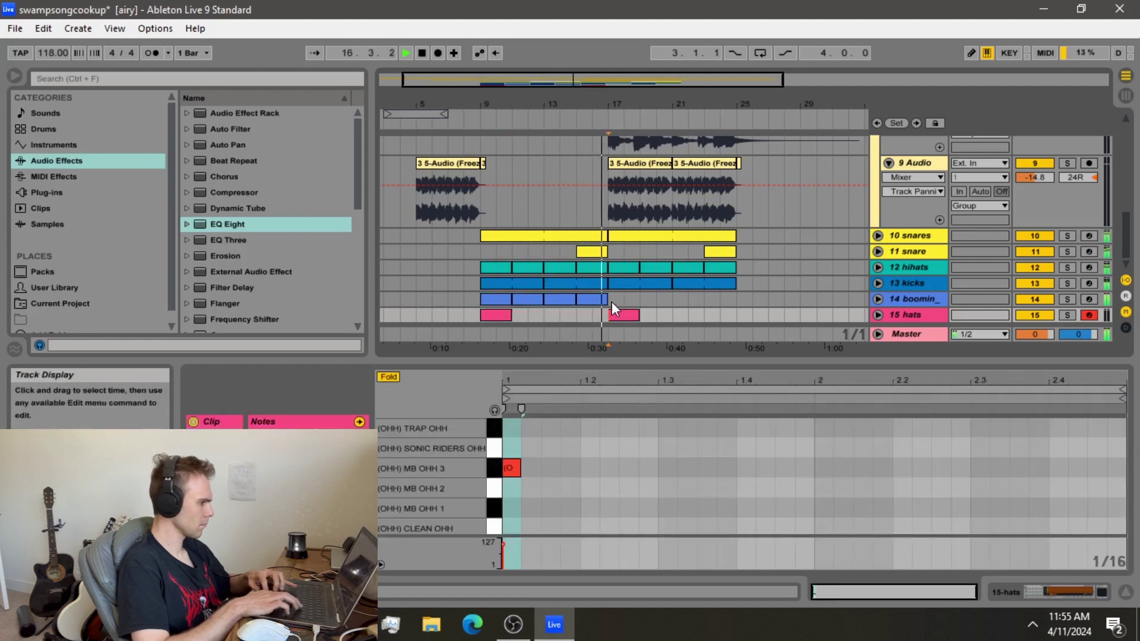
{"action": "left_click", "coordinate": [611, 301]}
{"action": "key", "text": "ctrl+v"}
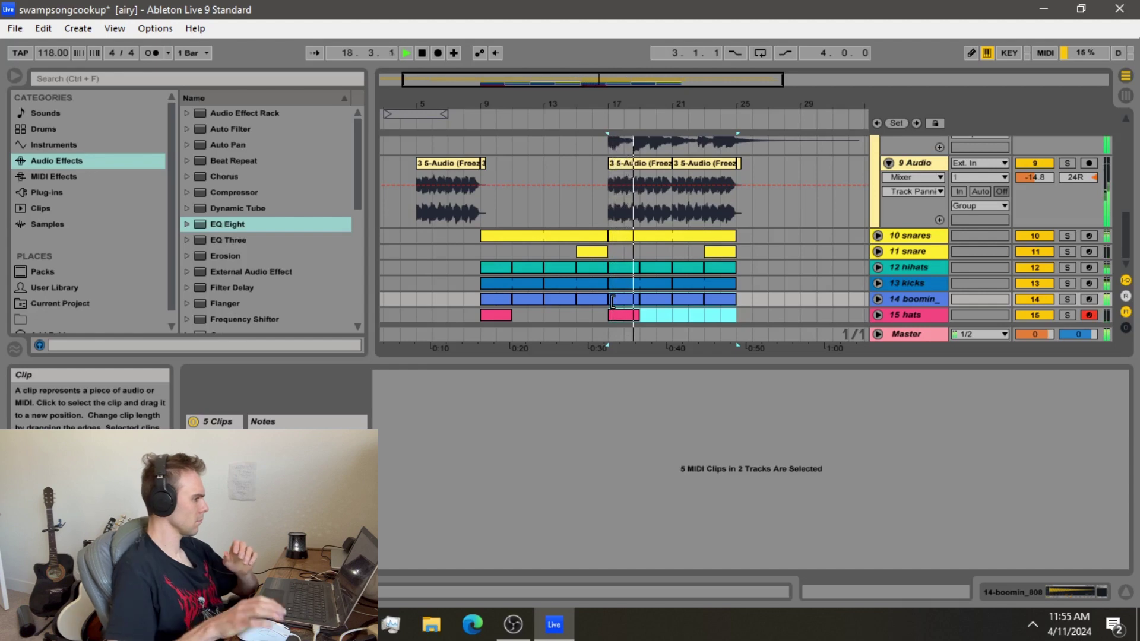
- Fold the 5 Group track and copy the eight-bar section from bar 9 on tracks 10 to 15 to bar 25
{"action": "scroll", "coordinate": [685, 191], "scroll_direction": "up", "scroll_amount": 5}
{"action": "scroll", "coordinate": [855, 190], "scroll_direction": "up", "scroll_amount": 5}
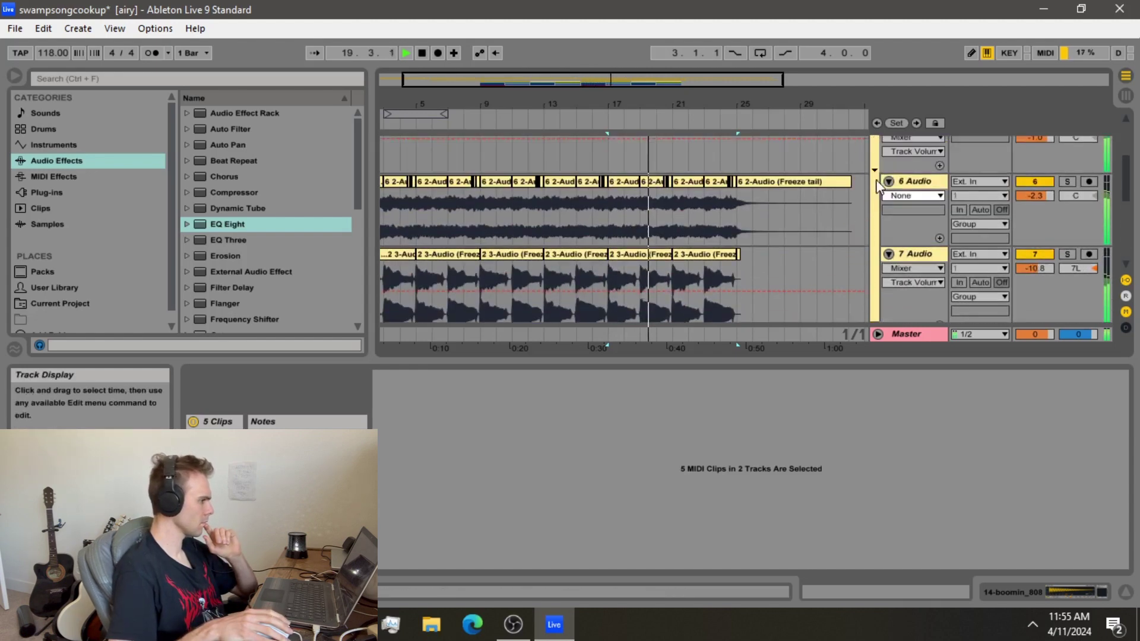
{"action": "left_click", "coordinate": [877, 157]}
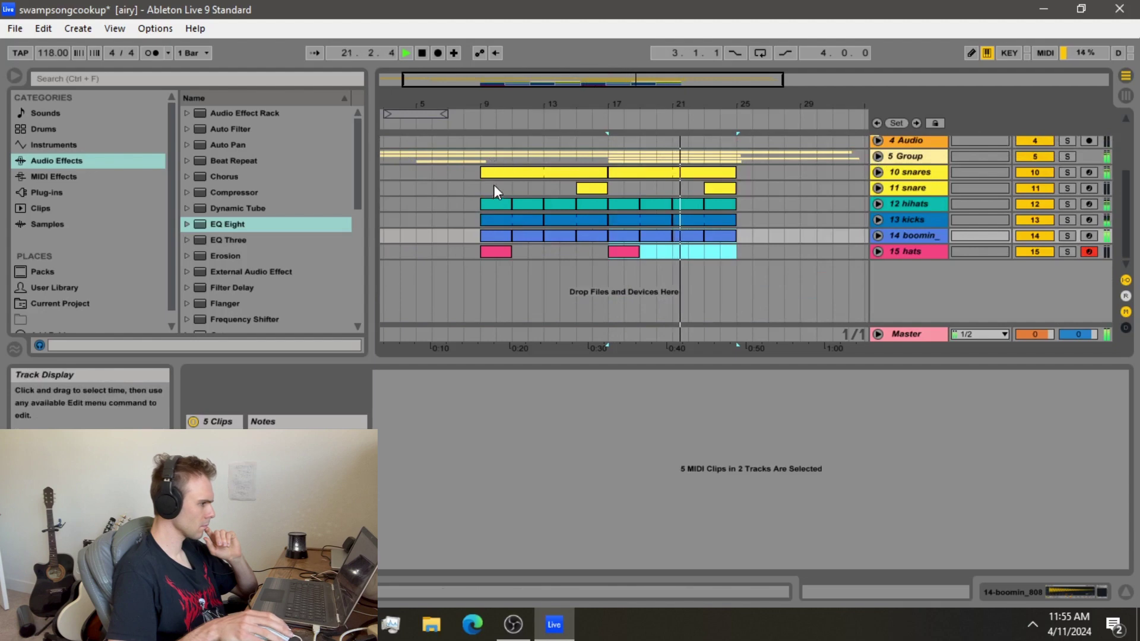
{"action": "left_click_drag", "start_coordinate": [480, 176], "coordinate": [601, 251]}
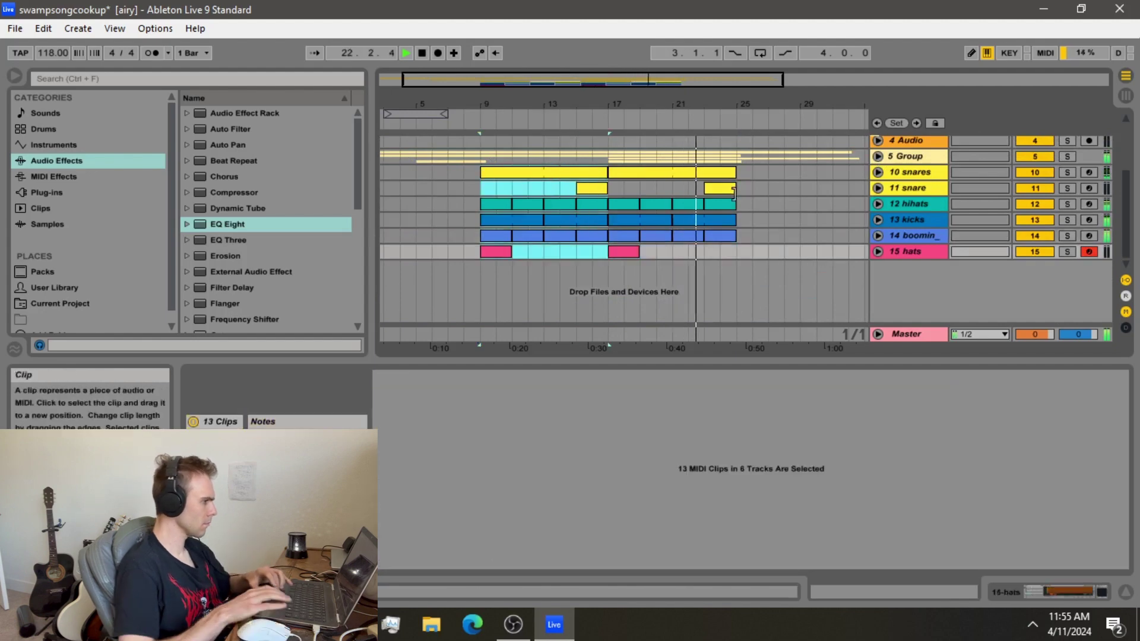
{"action": "key", "text": "ctrl+d"}
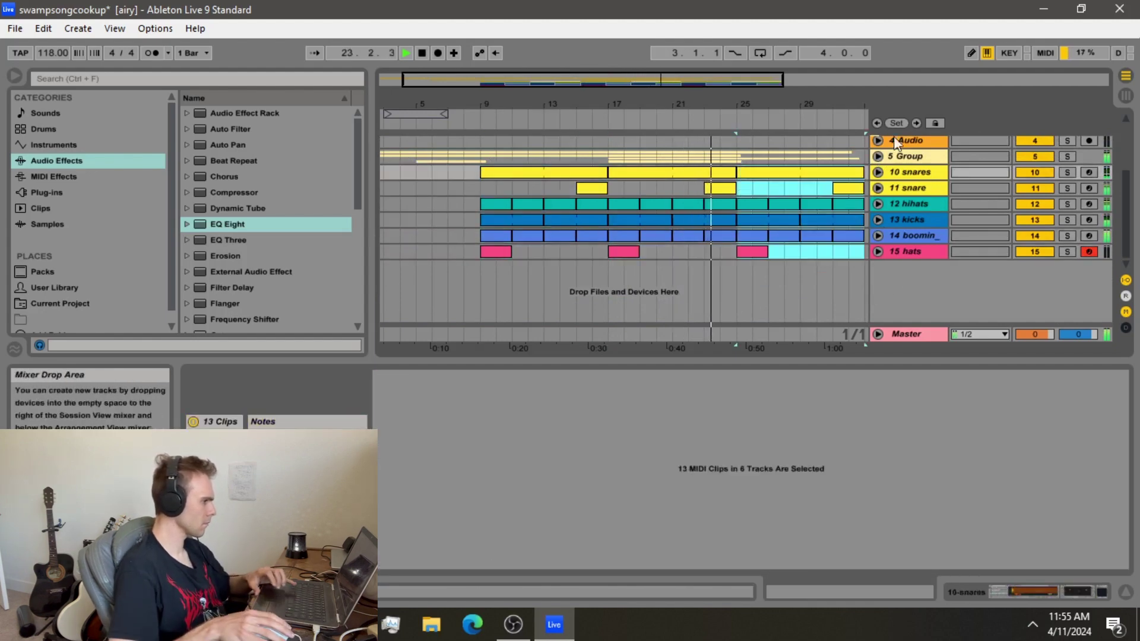
- Unfold the 5 Group, copy the 6 Audio clips from bars 17 to 23 to bar 25, and fold the group again
{"action": "left_click", "coordinate": [879, 156]}
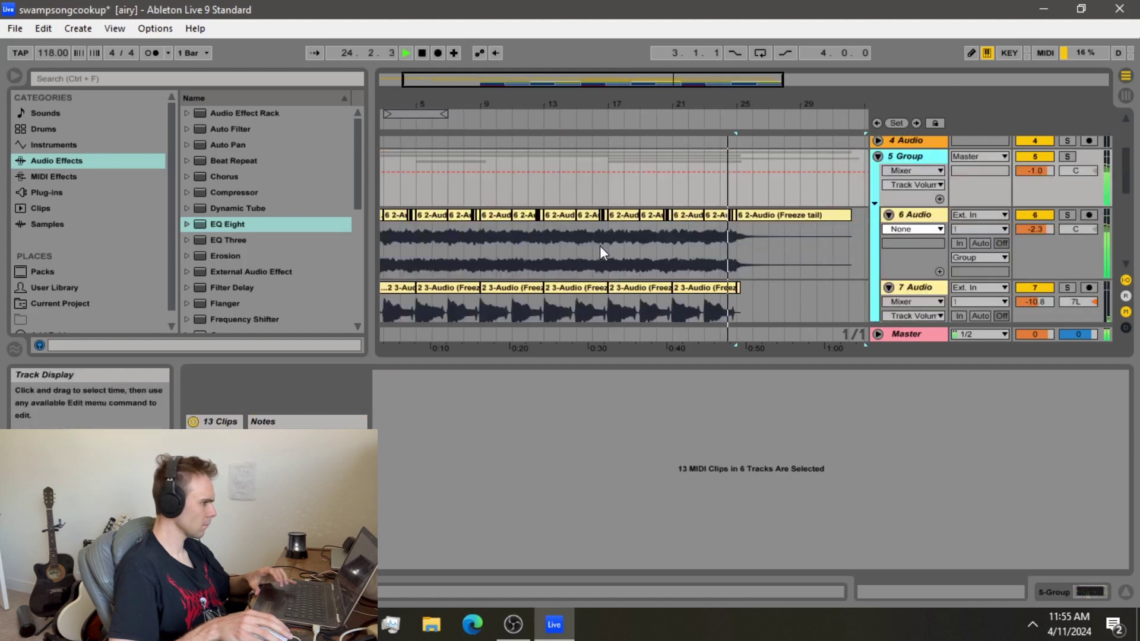
{"action": "left_click", "coordinate": [602, 252]}
{"action": "left_click_drag", "start_coordinate": [618, 250], "coordinate": [704, 256]}
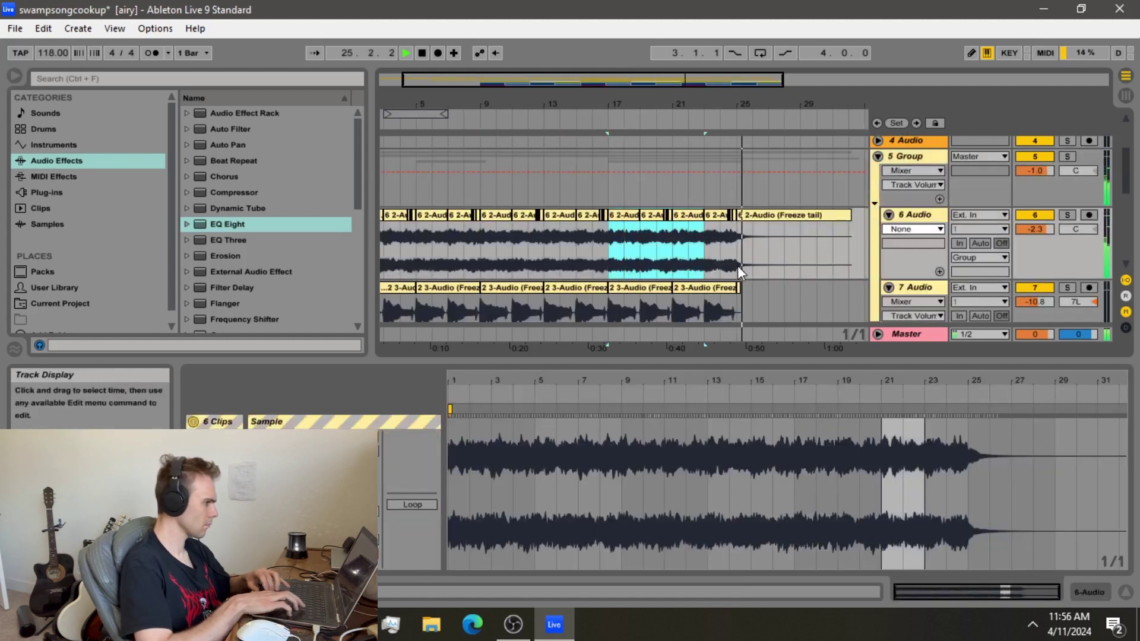
{"action": "key", "text": "ctrl+d"}
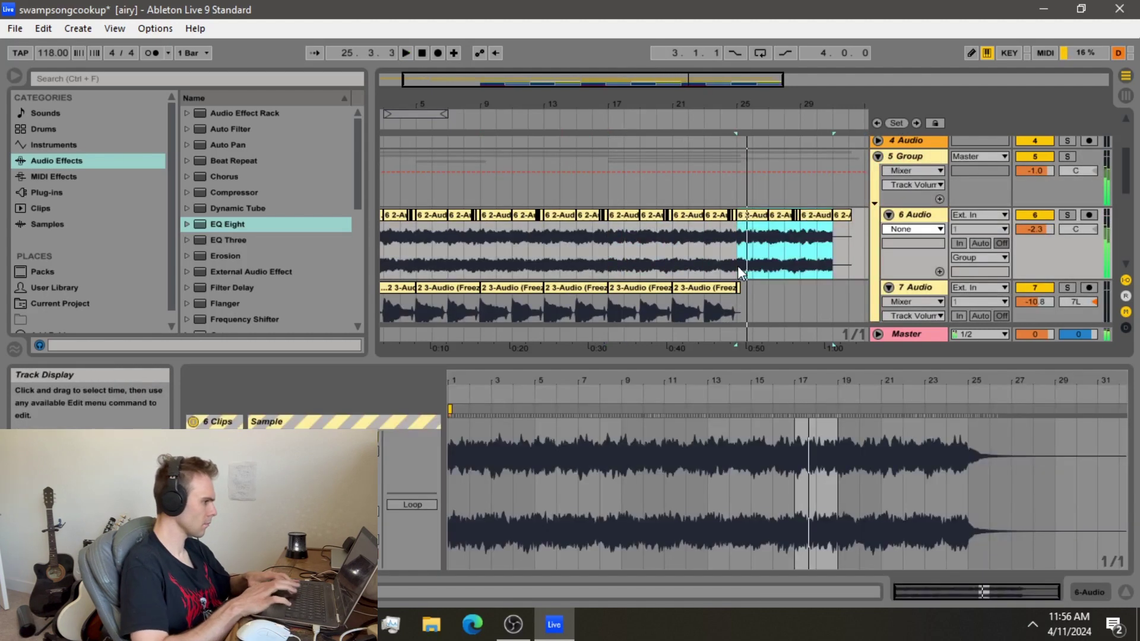
{"action": "left_click", "coordinate": [877, 157]}
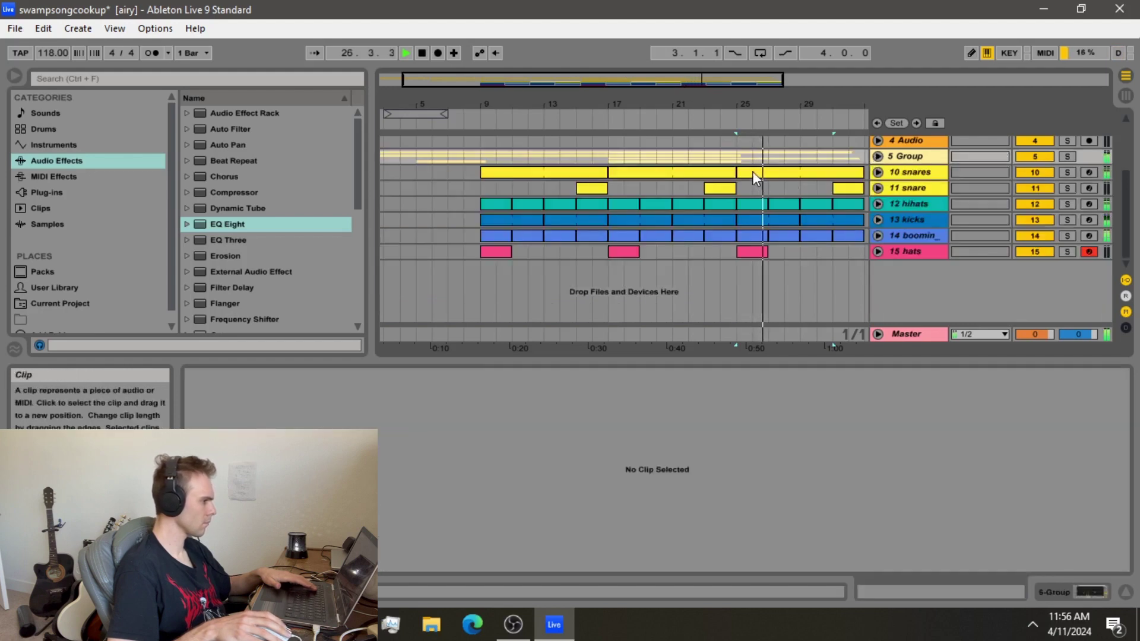
- Select bars 25 to 33 across the tracks from 5 Group down to 13 kicks
{"action": "scroll", "coordinate": [748, 161], "scroll_direction": "down", "scroll_amount": 1}
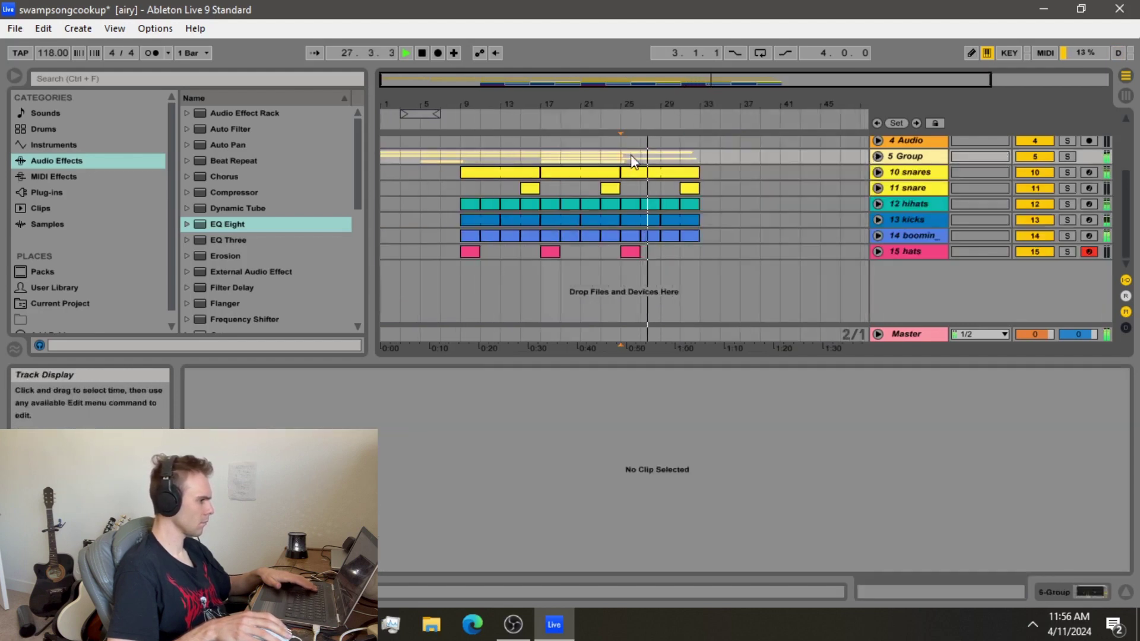
{"action": "left_click_drag", "start_coordinate": [630, 157], "coordinate": [693, 221]}
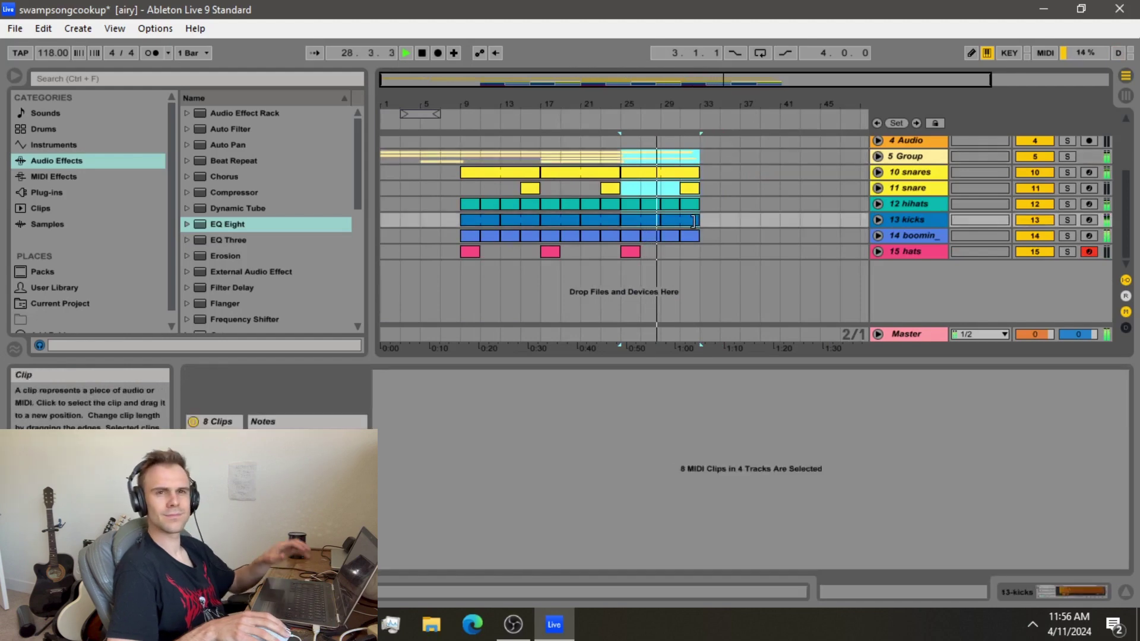